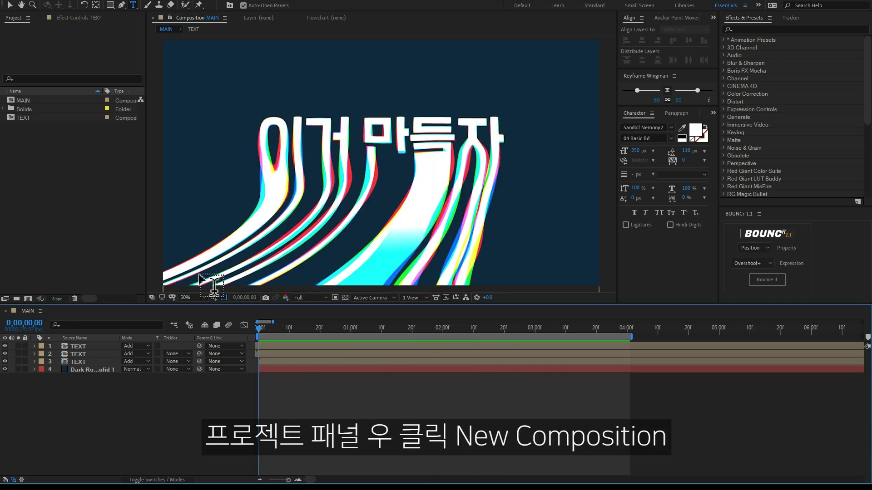
Create Comp 1 from the HDTV 1080 29.97 preset with a 10-second duration
right_click(77, 167)
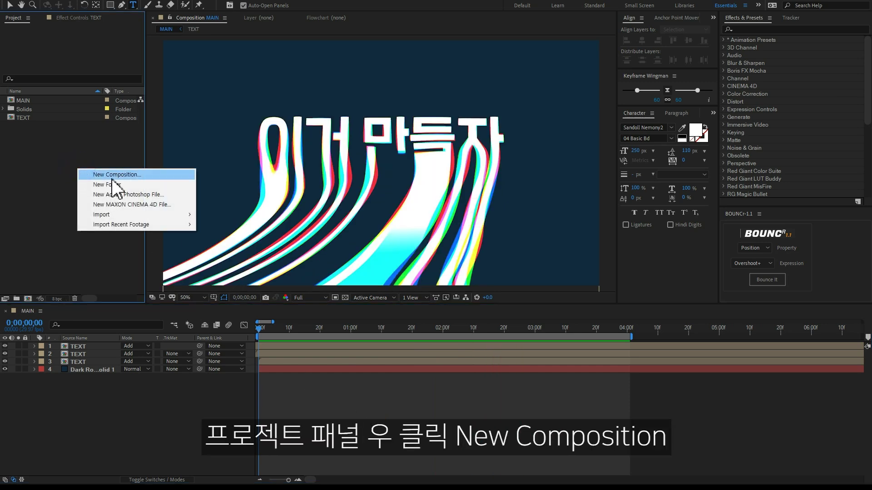
left_click(109, 176)
left_click(409, 149)
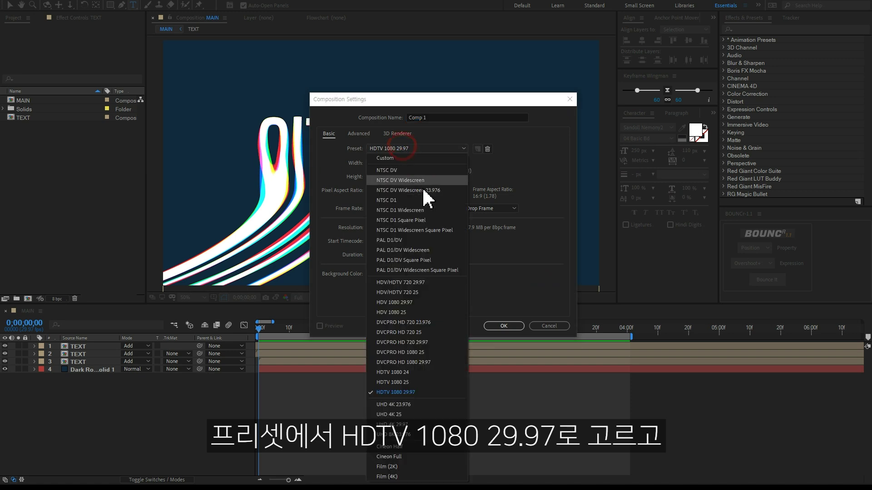
left_click(426, 391)
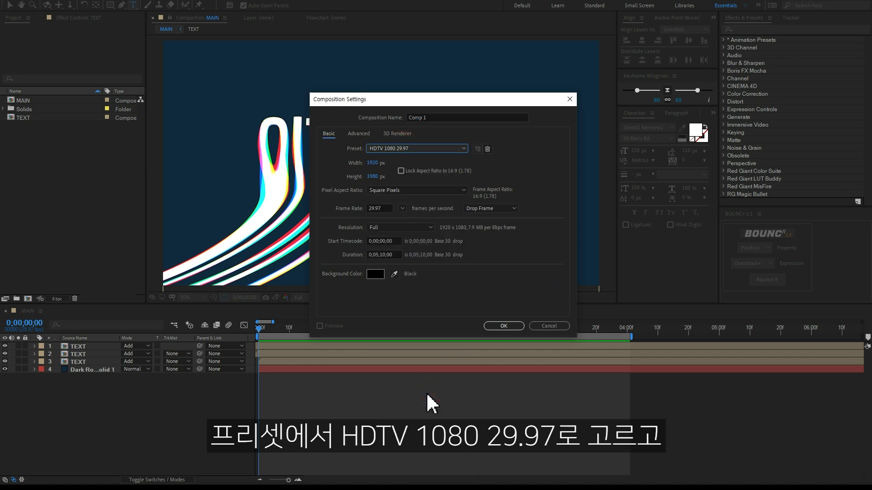
left_click(393, 255)
type("10")
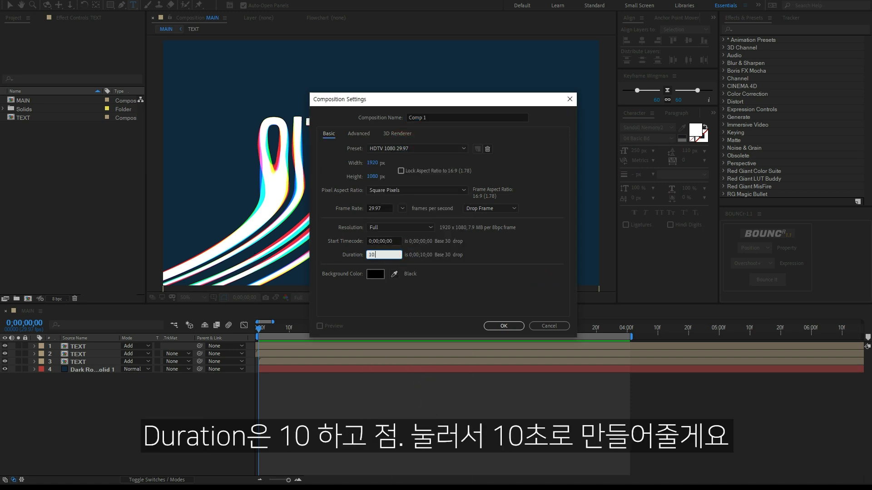
key("Return")
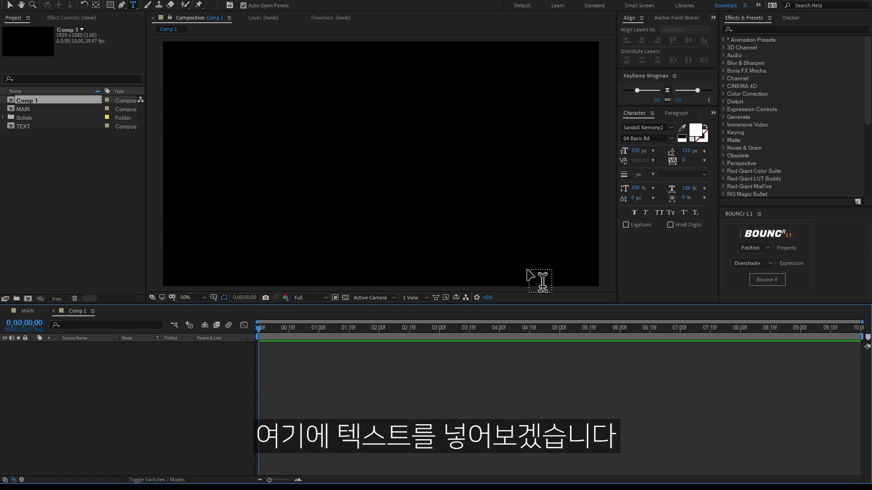
Add a text layer to Comp 1 reading '이거 만들자'
right_click(118, 362)
mouse_move(157, 369)
left_click(256, 382)
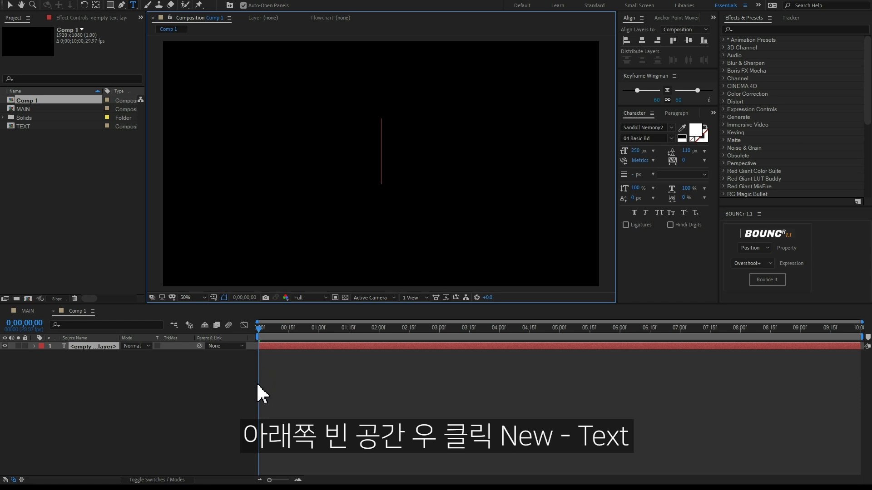
type("이거 만")
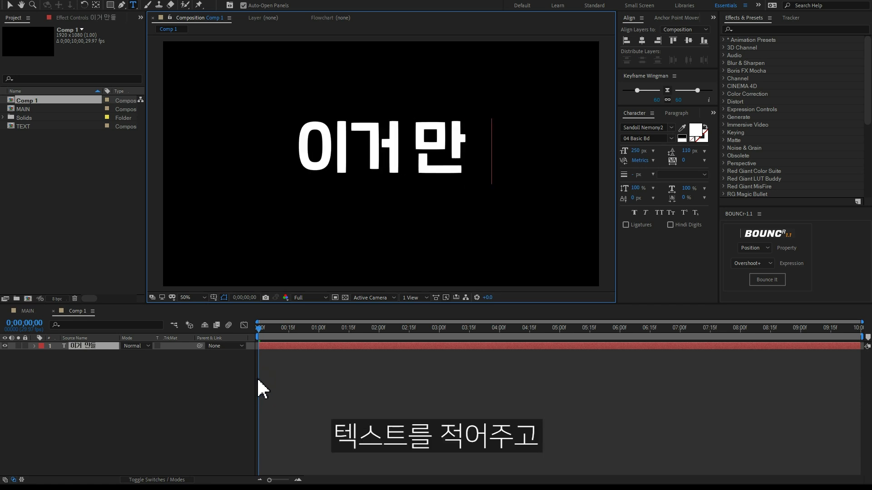
type("들자")
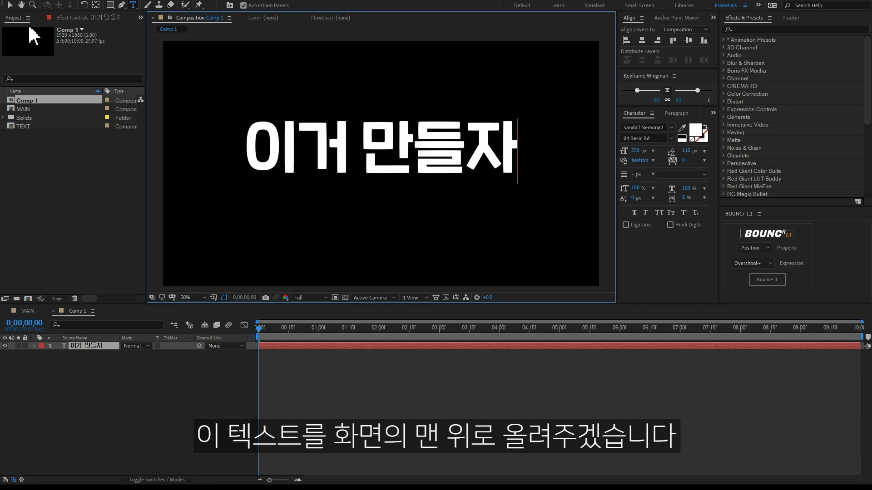
left_click(10, 5)
Move the title near the top of the frame and shrink its font size to 213 px
left_click_drag(451, 155, 450, 83)
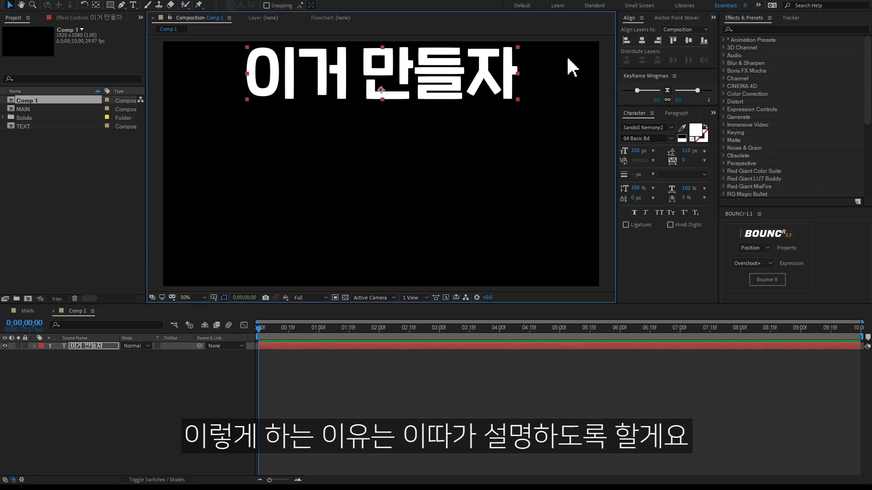
key("comma")
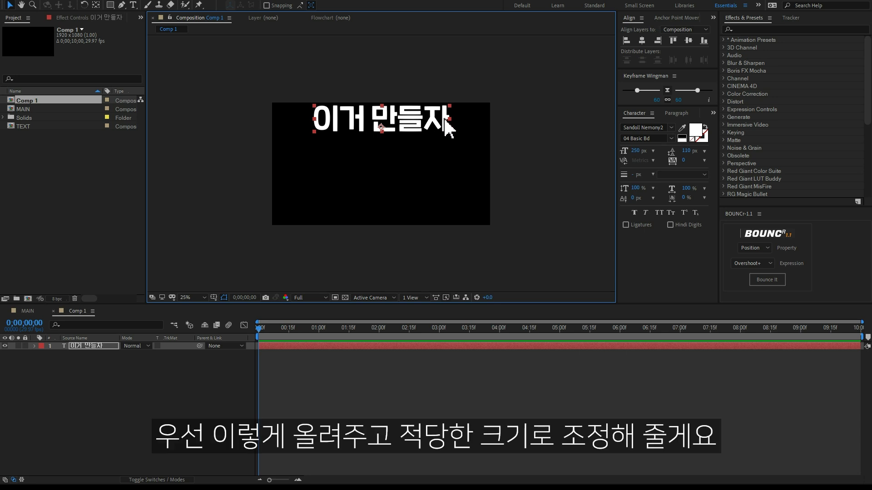
left_click_drag(635, 150, 619, 151)
left_click(400, 118)
key("period")
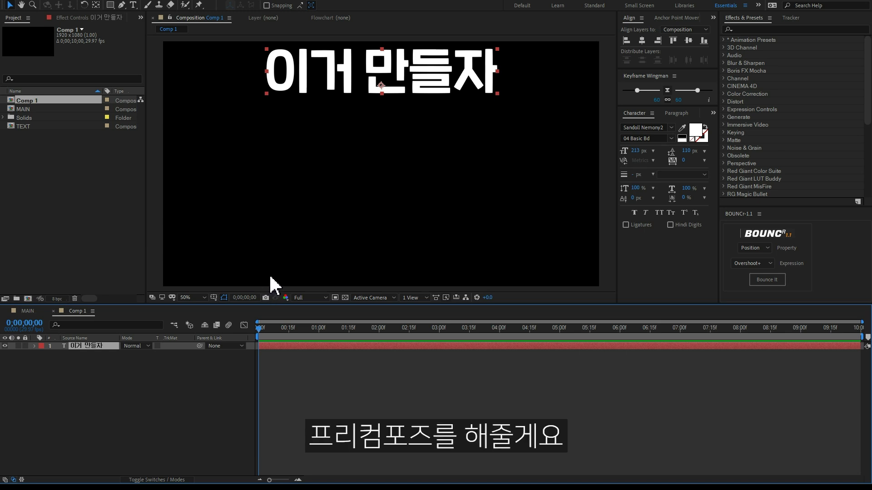
Pre-compose the title layer and apply CC Scale Wipe to the pre-comp
key("ctrl+shift+c")
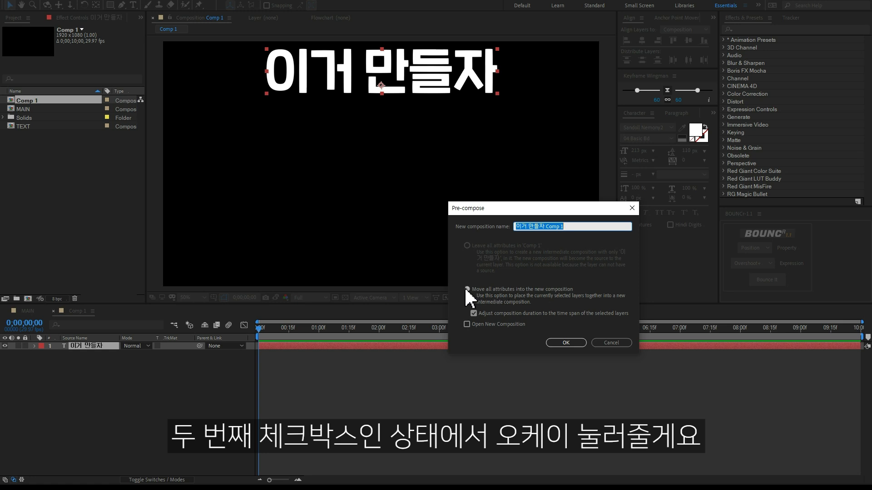
left_click(565, 344)
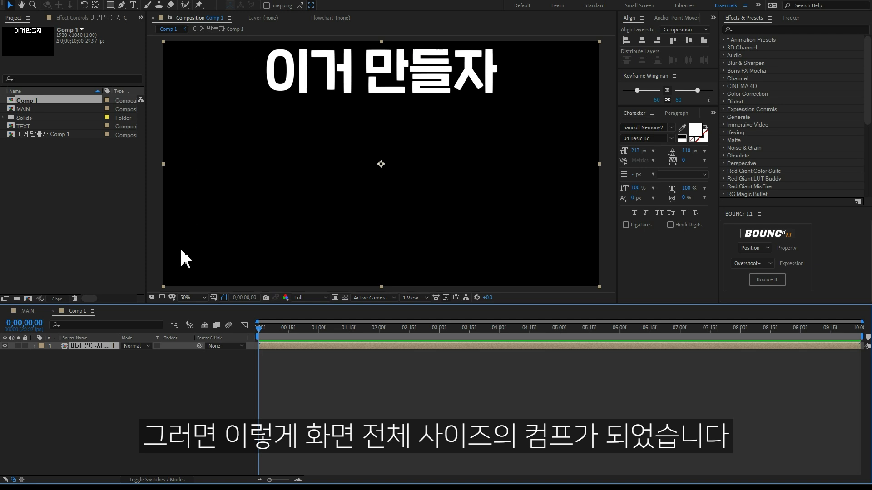
left_click(759, 29)
type("scale w")
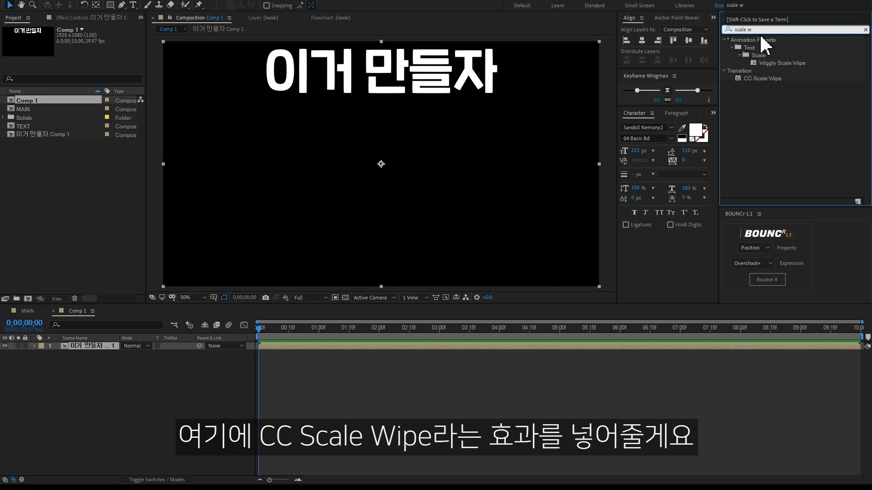
left_click_drag(772, 82, 389, 166)
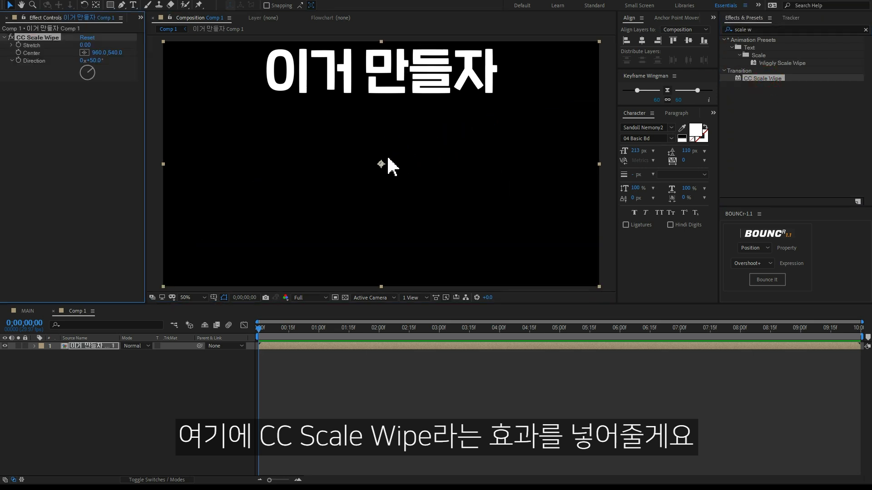
Set CC Scale Wipe Direction to 180°, Stretch to about 25.3 and Center Y to 149
left_click_drag(89, 45, 125, 60)
left_click(95, 61)
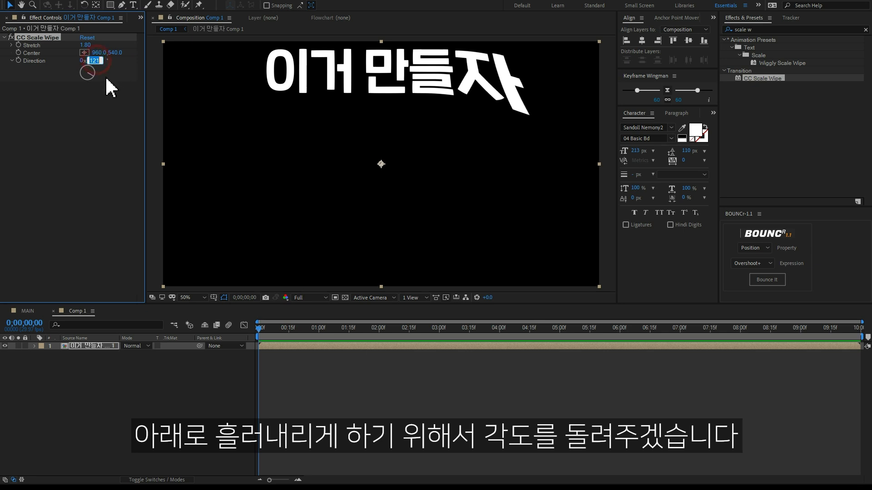
type("80")
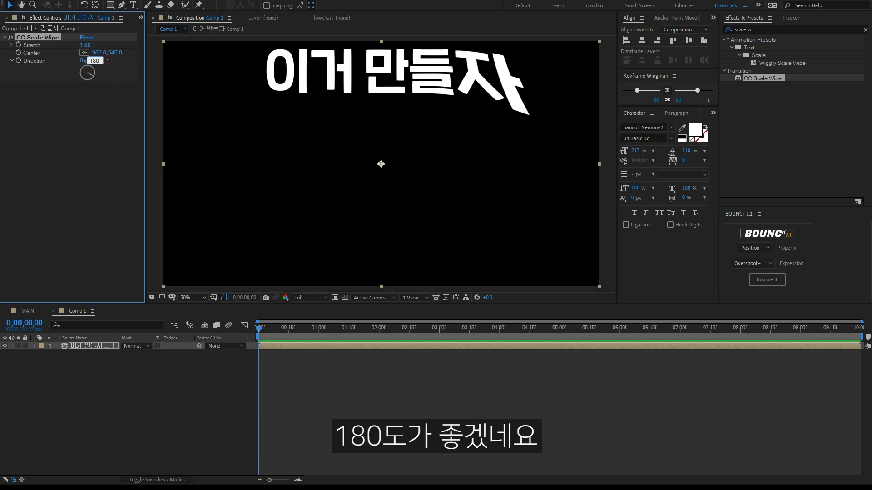
key("Return")
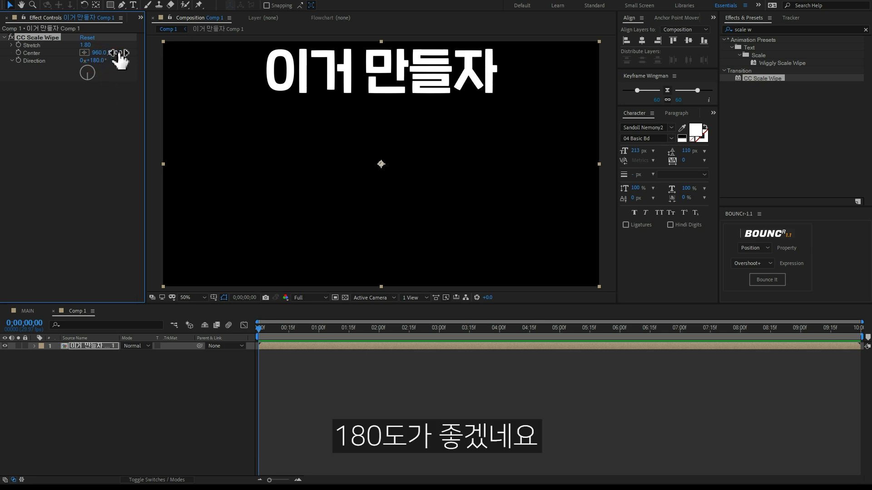
left_click_drag(121, 54, 89, 53)
mouse_move(32, 55)
left_mouse_down()
mouse_move(155, 75)
mouse_move(23, 61)
mouse_move(340, 97)
left_mouse_up()
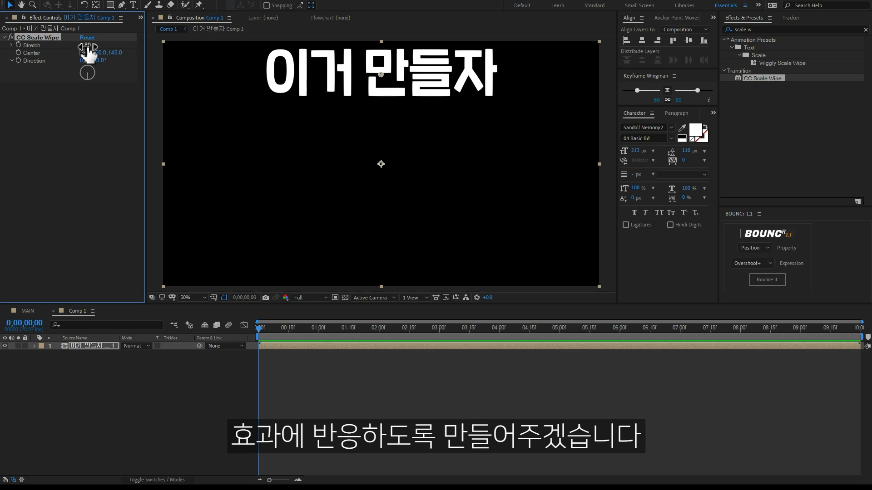
left_click_drag(86, 46, 169, 46)
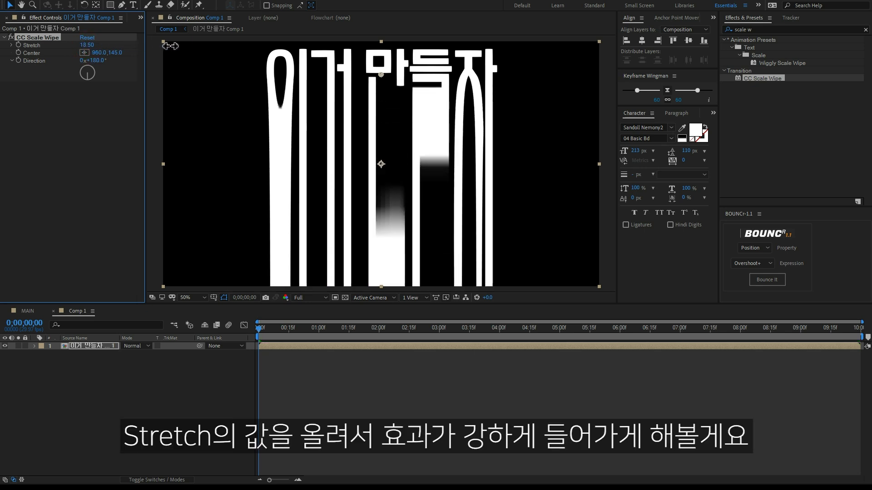
left_click_drag(169, 46, 194, 47)
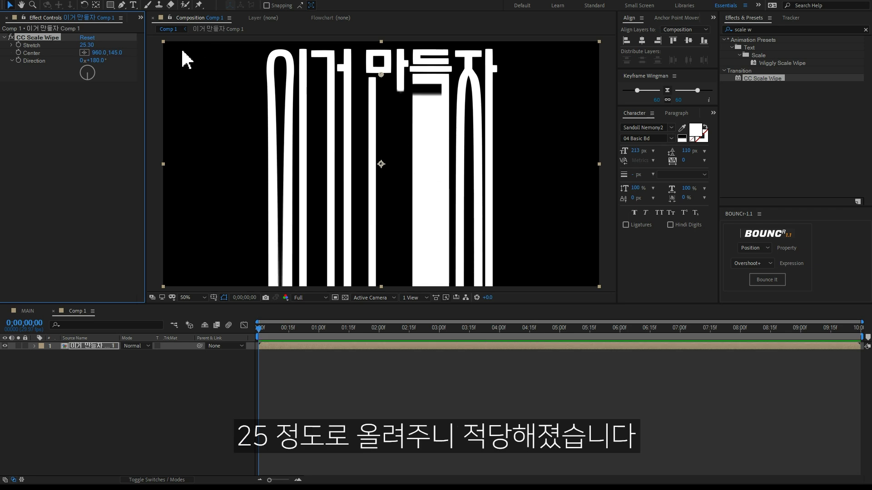
mouse_move(116, 52)
left_mouse_down()
mouse_move(69, 56)
mouse_move(116, 61)
left_mouse_up()
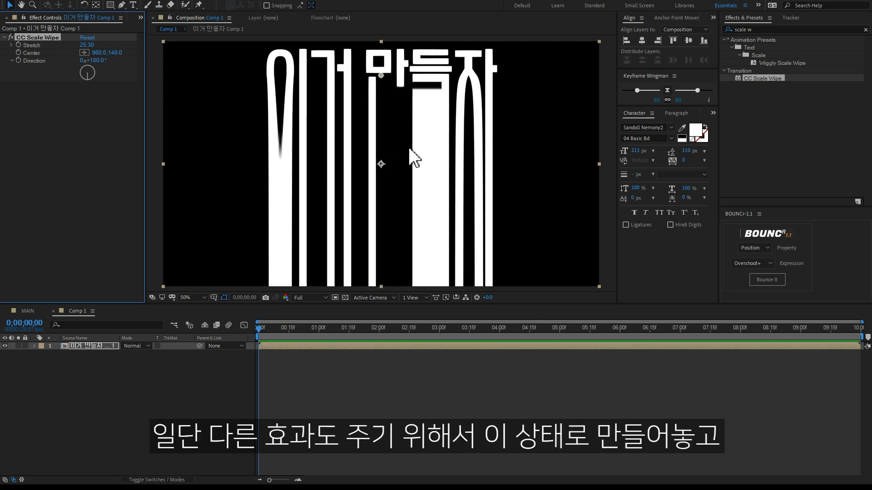
left_click(141, 380)
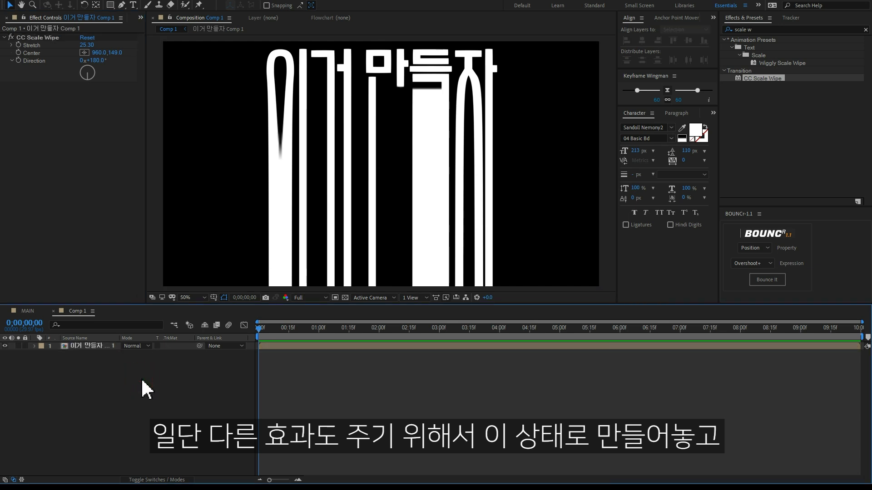
Apply Wave Warp to the title pre-comp with 0° direction and Wave Width 200
left_click(104, 346)
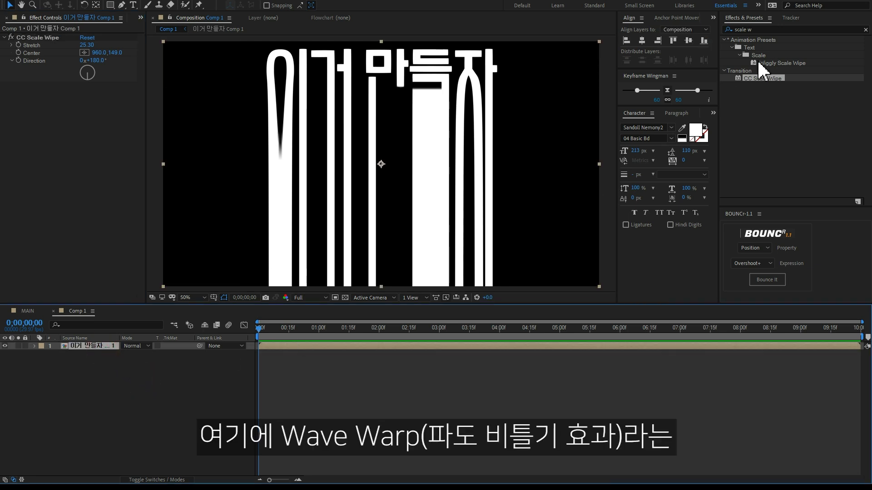
left_click(777, 28)
type("wave")
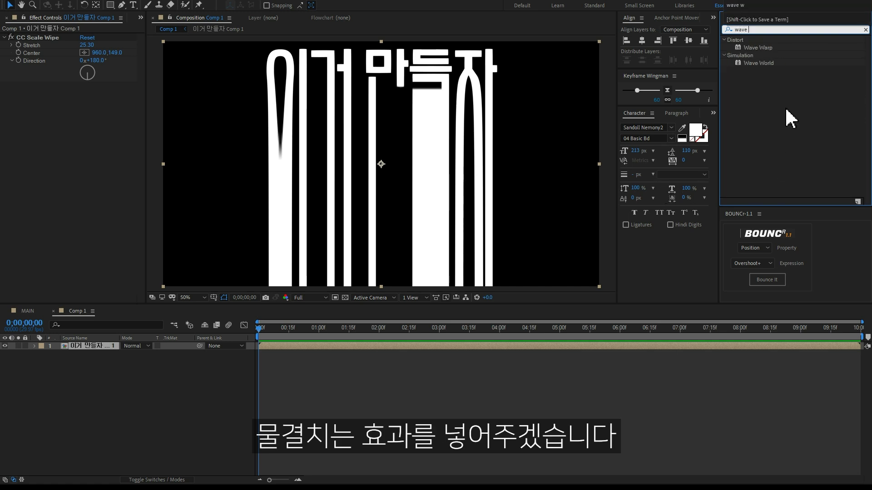
double_click(757, 48)
type("0")
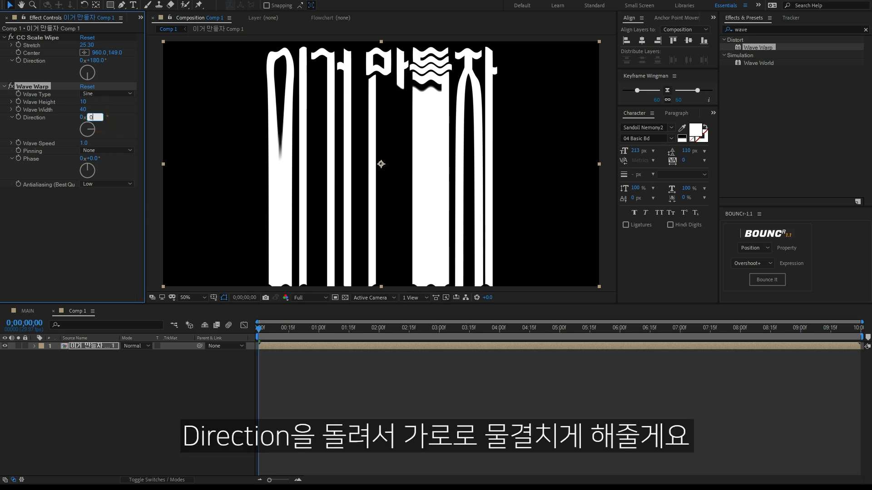
key("Return")
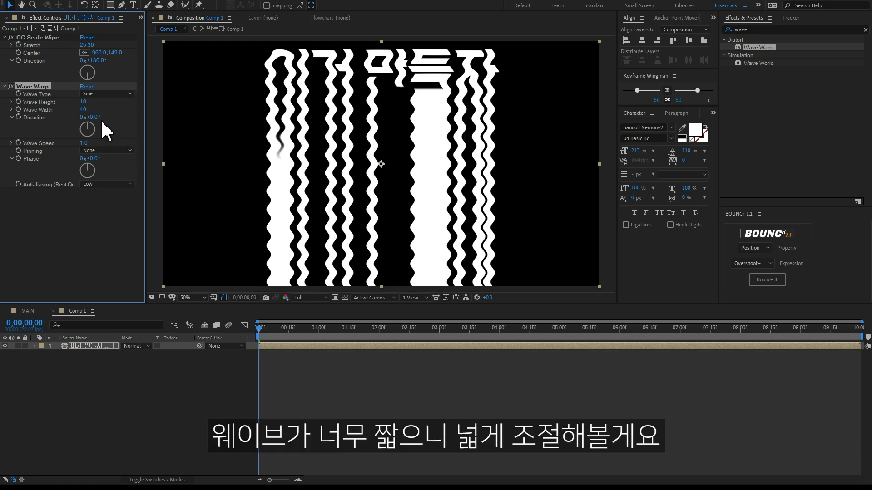
left_click_drag(85, 109, 583, 125)
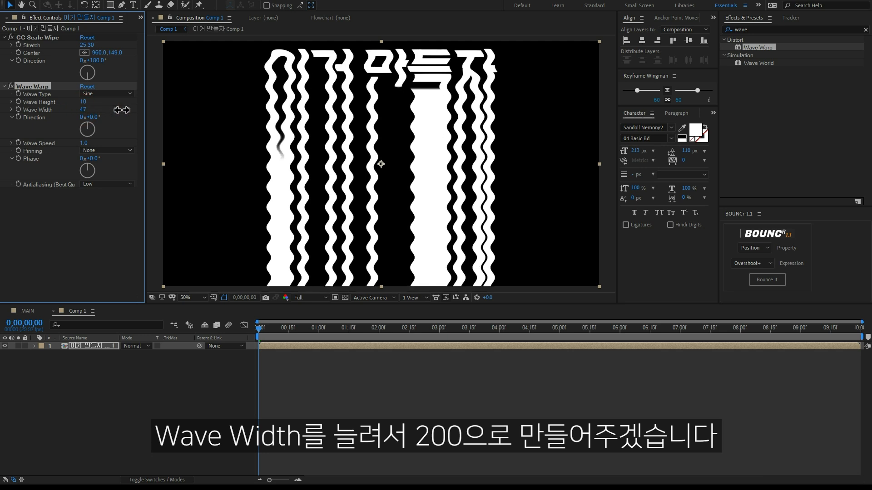
left_click_drag(584, 125, 753, 128)
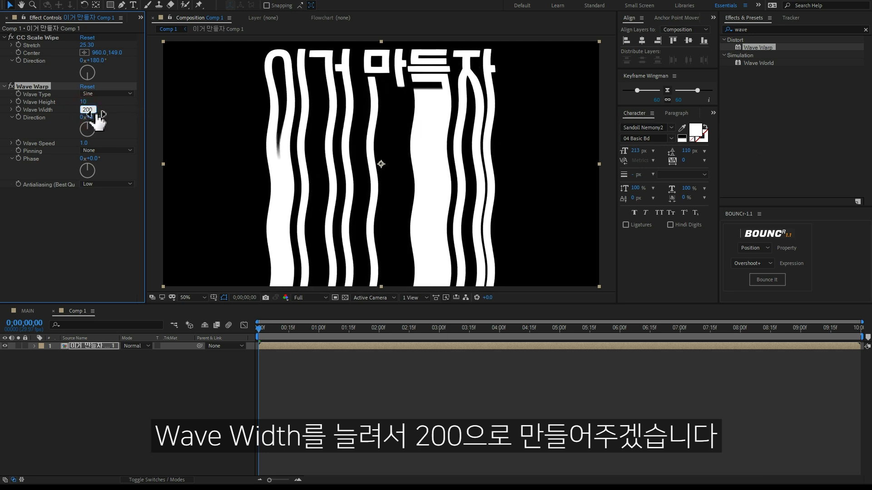
left_click_drag(97, 125, 91, 121)
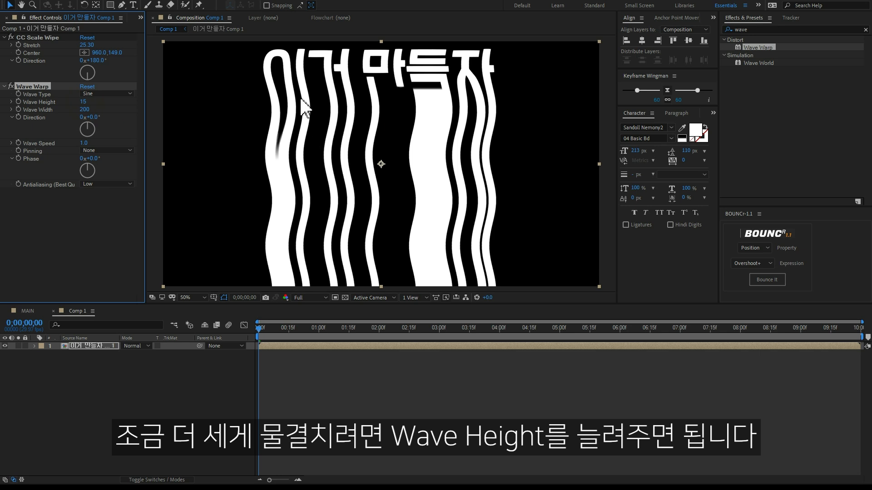
Preview the wave motion, then pin Wave Warp at the Top Edge
left_click_drag(265, 333, 455, 345)
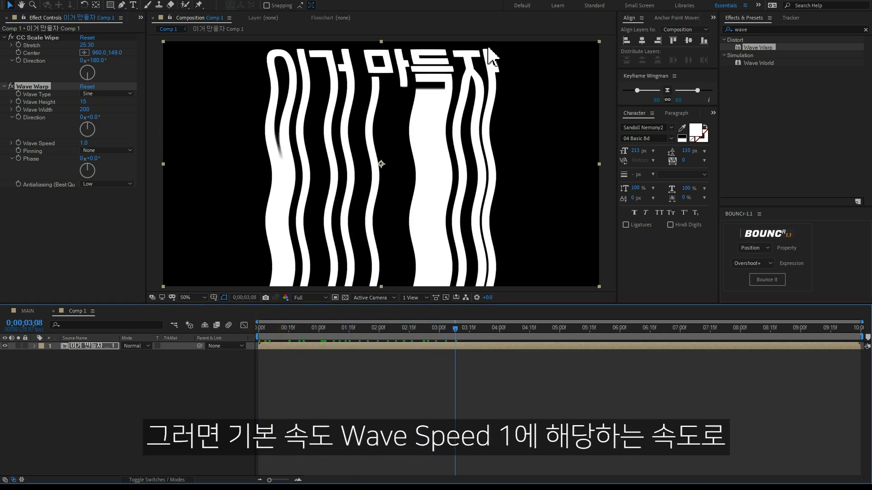
left_click(453, 324)
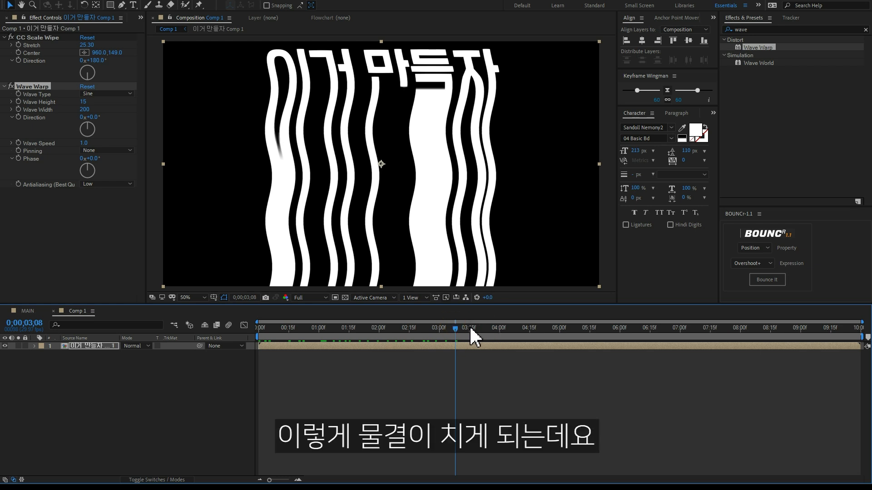
left_click_drag(438, 326, 242, 326)
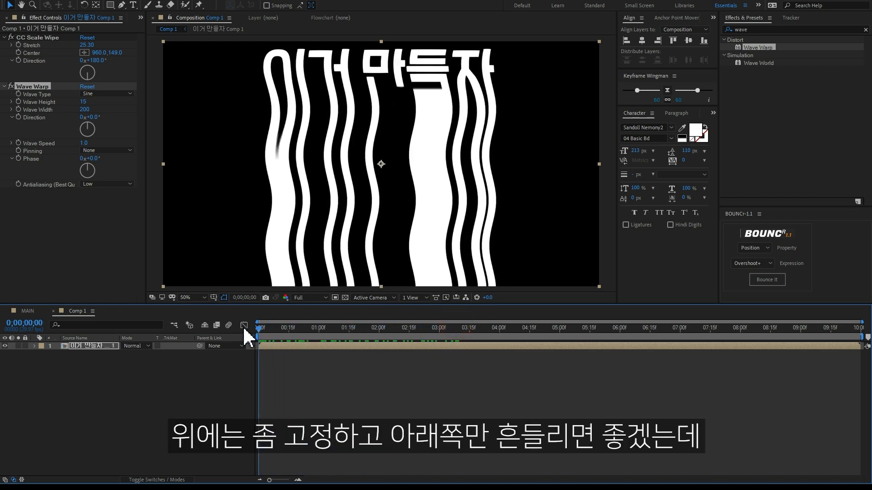
mouse_move(244, 327)
left_mouse_down()
mouse_move(378, 336)
mouse_move(222, 346)
left_mouse_up()
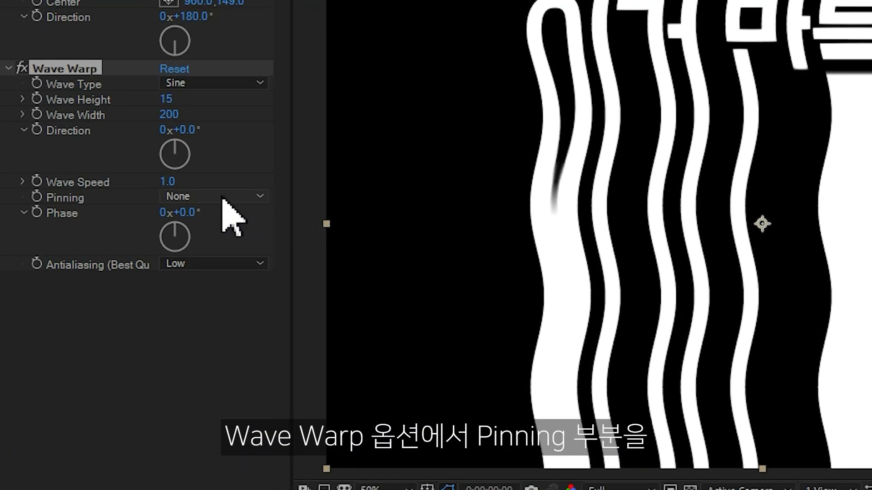
left_click(110, 150)
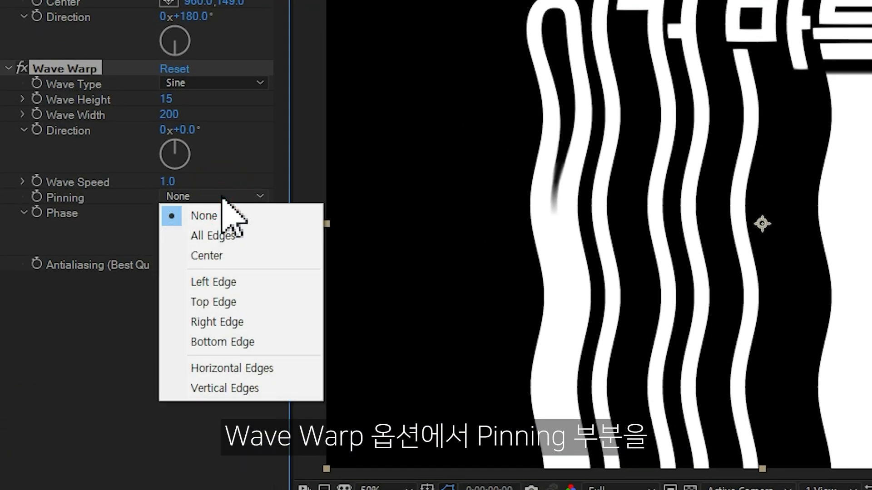
left_click(229, 302)
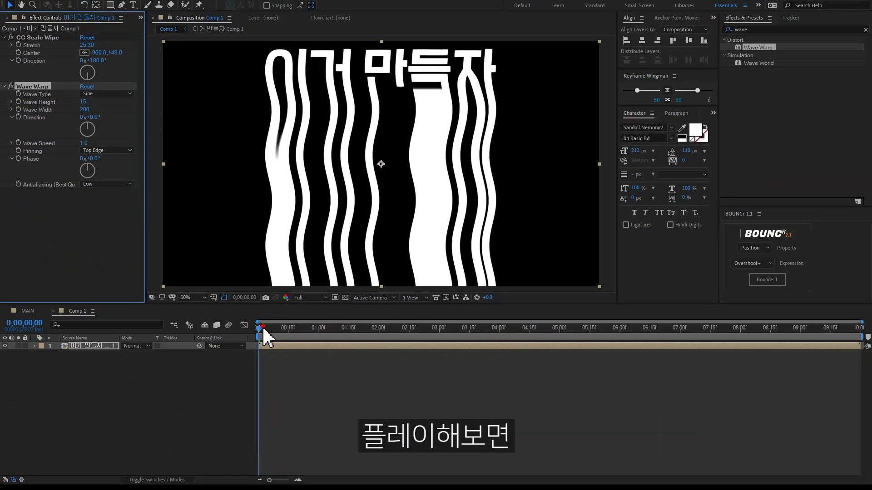
left_click_drag(263, 327, 414, 332)
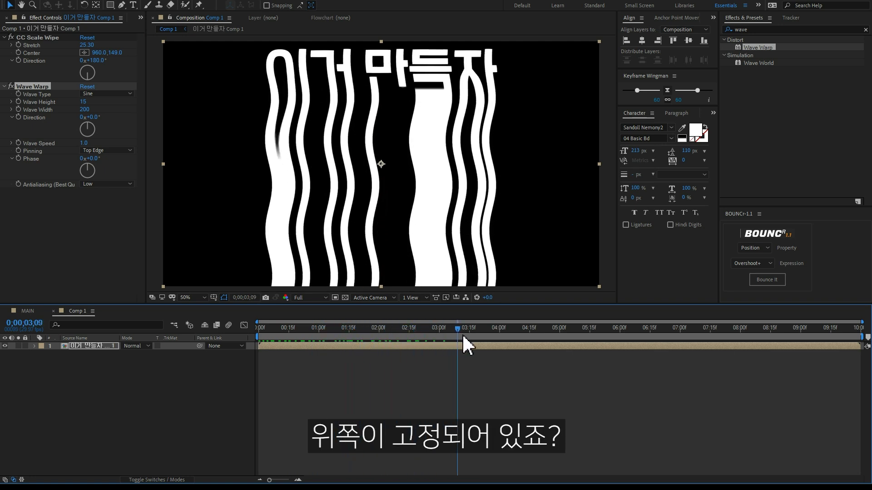
left_click_drag(412, 329, 489, 333)
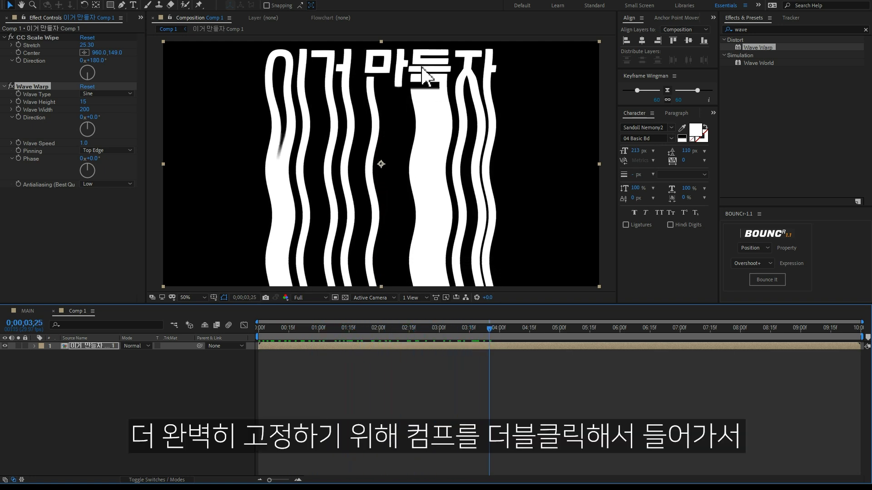
Inside the title pre-comp, move the 이거 만들자 text flush to the top edge
double_click(93, 347)
left_click(448, 86)
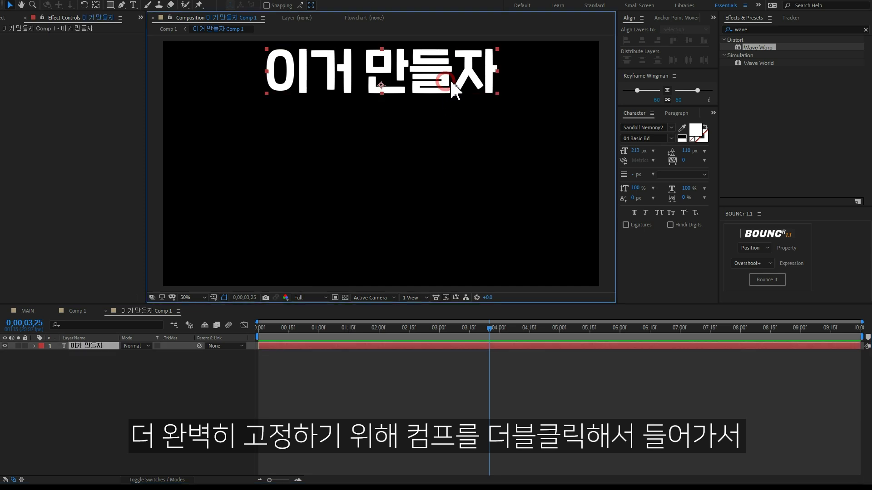
left_click_drag(467, 73, 468, 68)
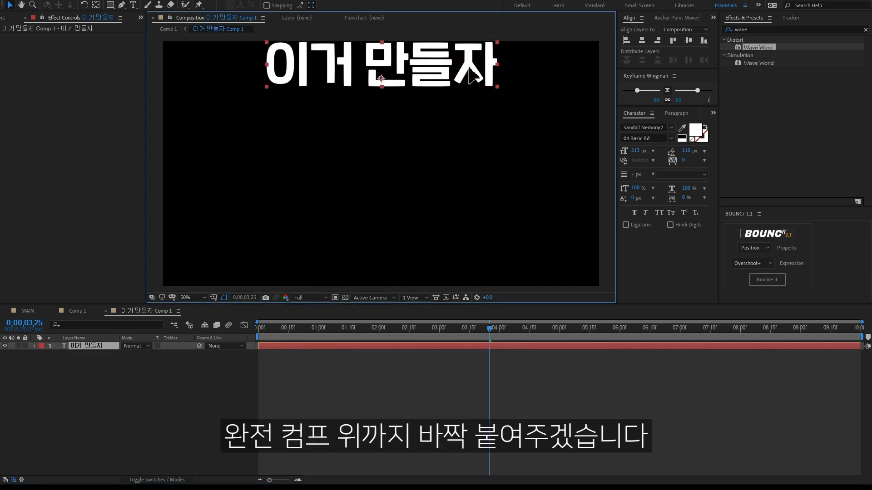
In Comp 1, raise the CC Scale Wipe Center to 960,134 and duplicate the title layer
left_click(75, 310)
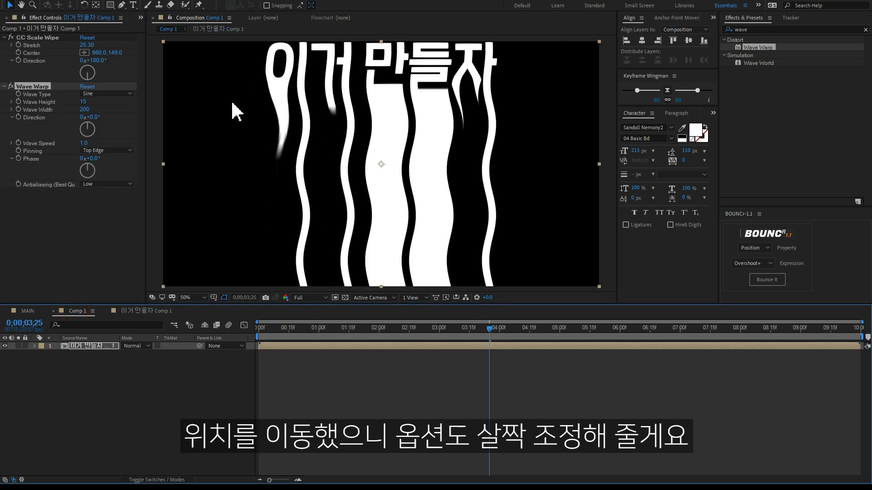
left_click_drag(114, 52, 109, 52)
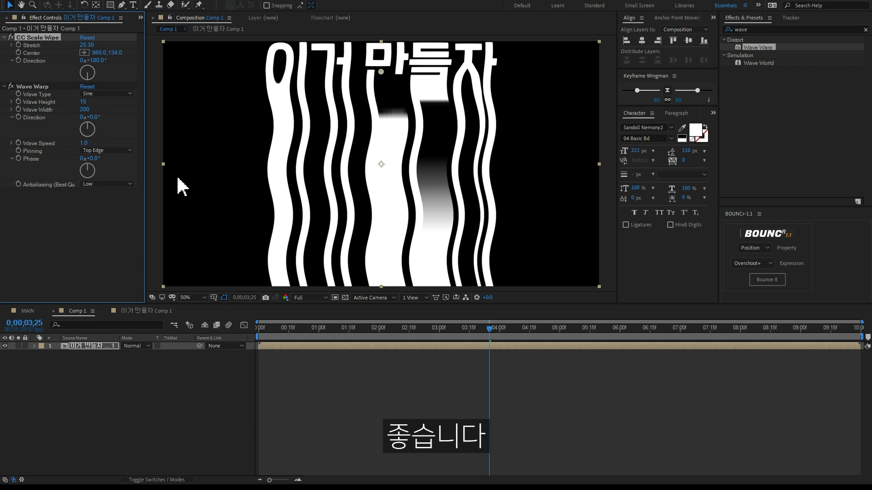
mouse_move(386, 332)
left_mouse_down()
mouse_move(296, 328)
mouse_move(549, 335)
mouse_move(293, 339)
mouse_move(302, 348)
left_mouse_up()
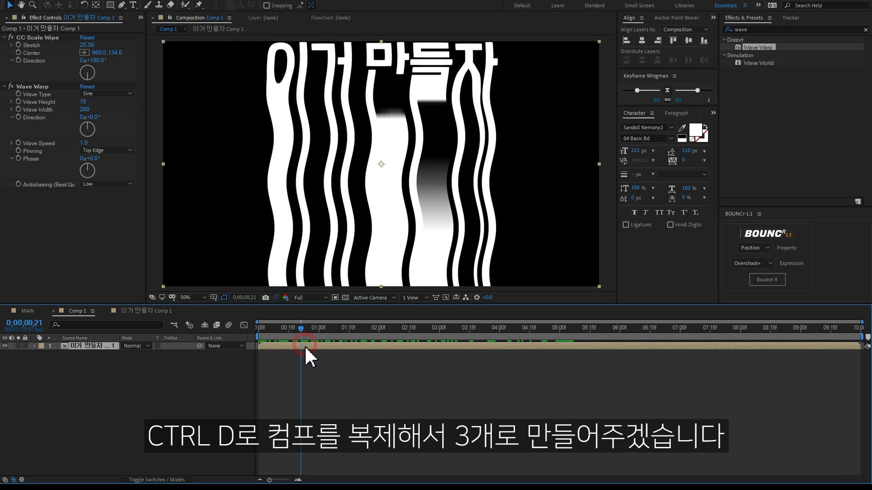
key("ctrl+d")
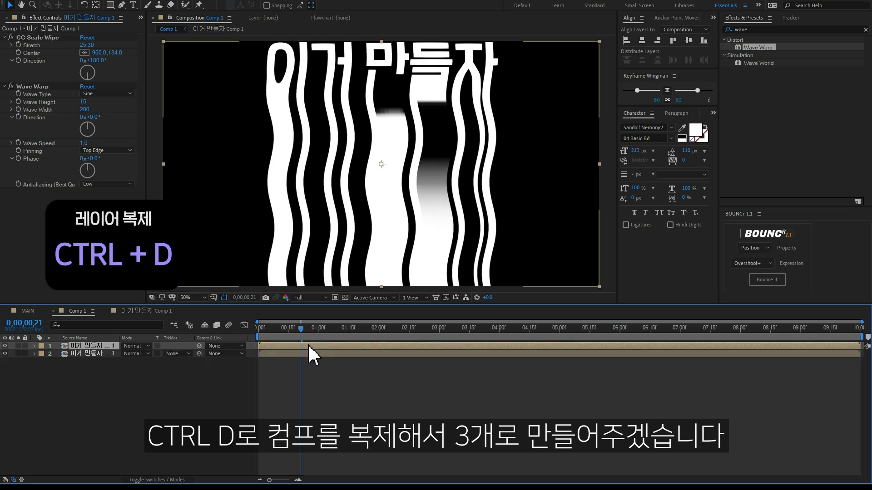
Make a third title copy and apply a red Fill effect to the top layer
key("ctrl+d")
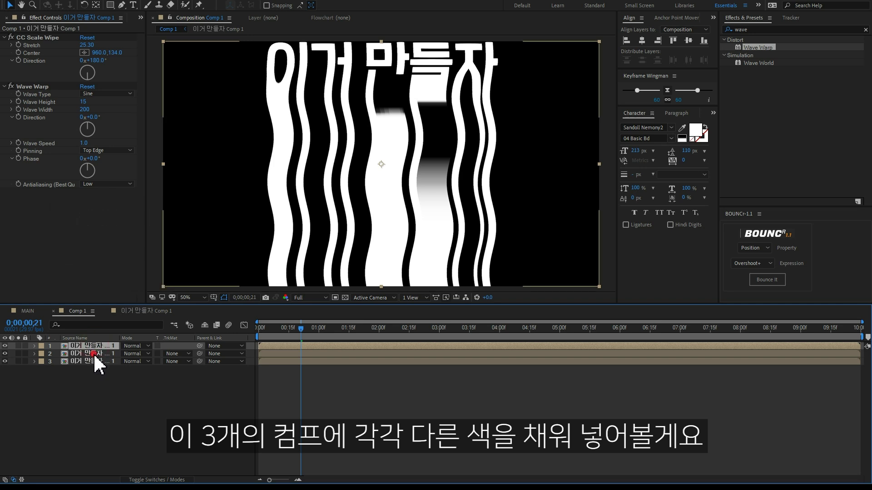
left_click(94, 353)
left_click(93, 361)
left_click(97, 345)
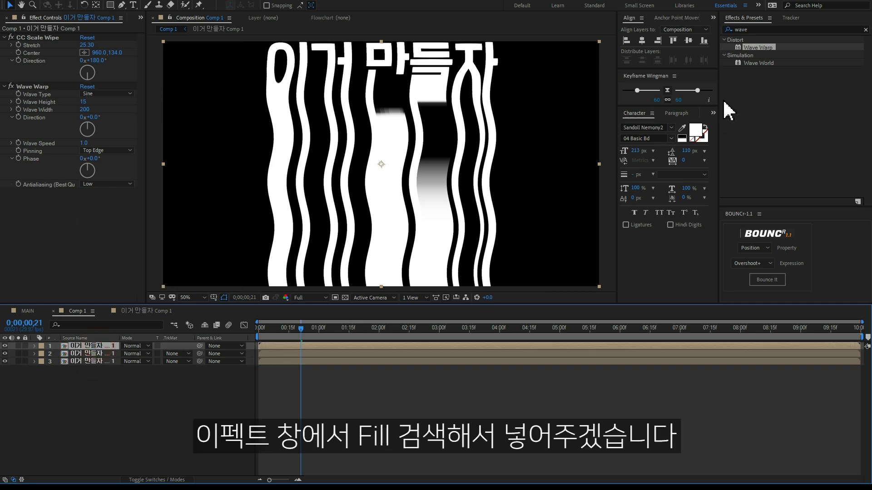
left_click(760, 29)
type("fill")
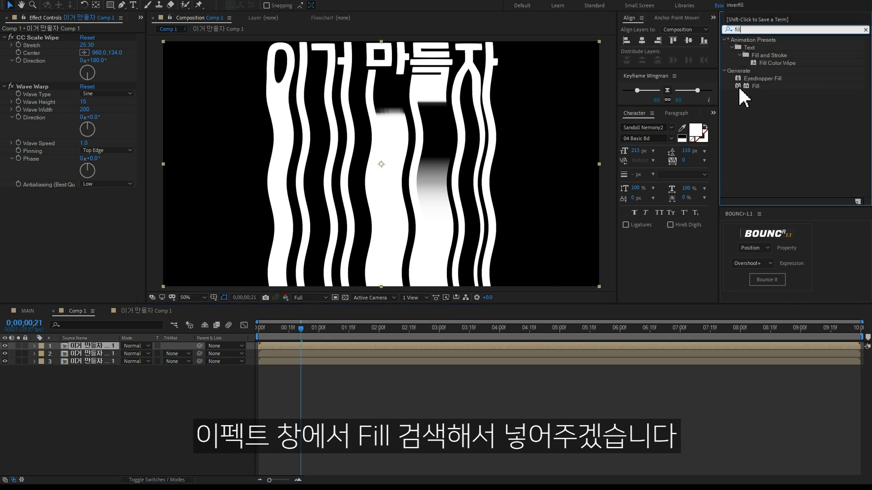
left_click_drag(755, 85, 102, 194)
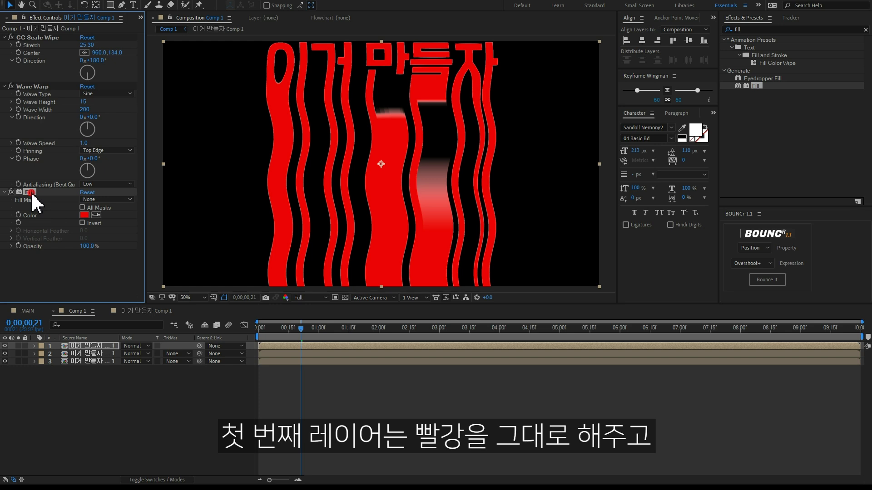
Copy the Fill effect to layer 2 and set its colour to green
key("ctrl+c")
left_click(96, 354)
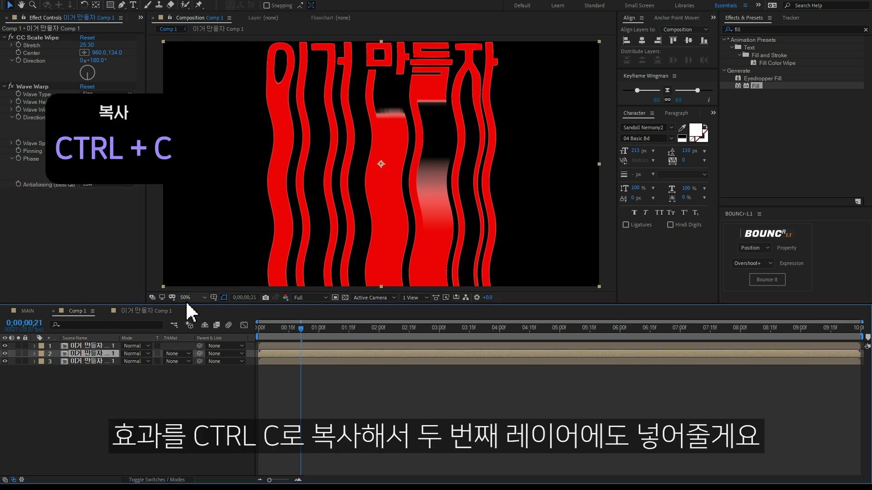
key("ctrl+v")
left_click(84, 215)
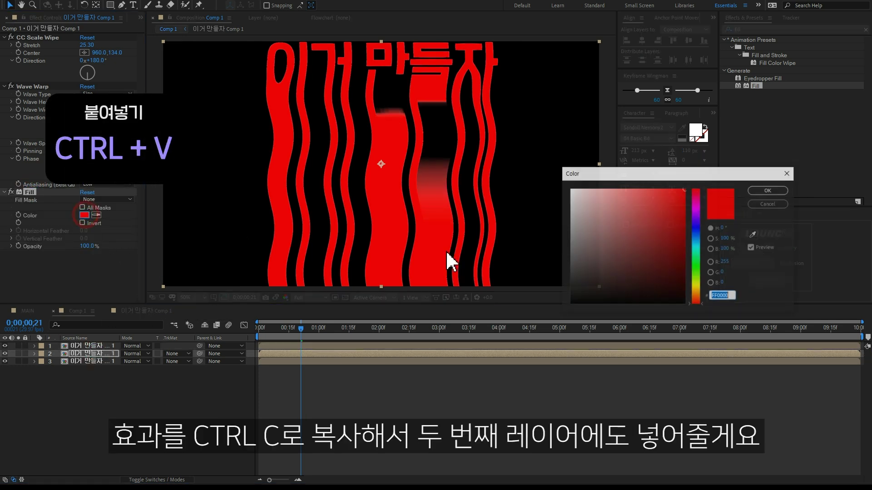
left_click(696, 267)
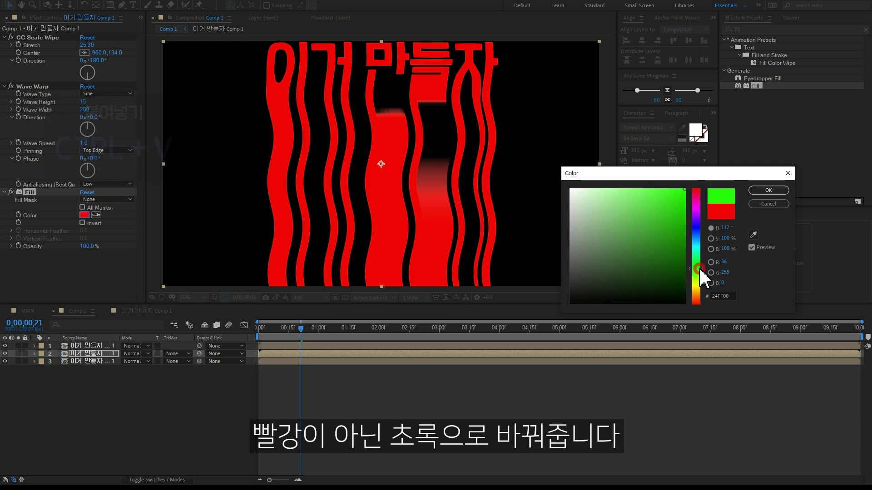
left_click(769, 190)
Paste Fill onto layer 3, colour it blue, and select all three colour layers
left_click(94, 362)
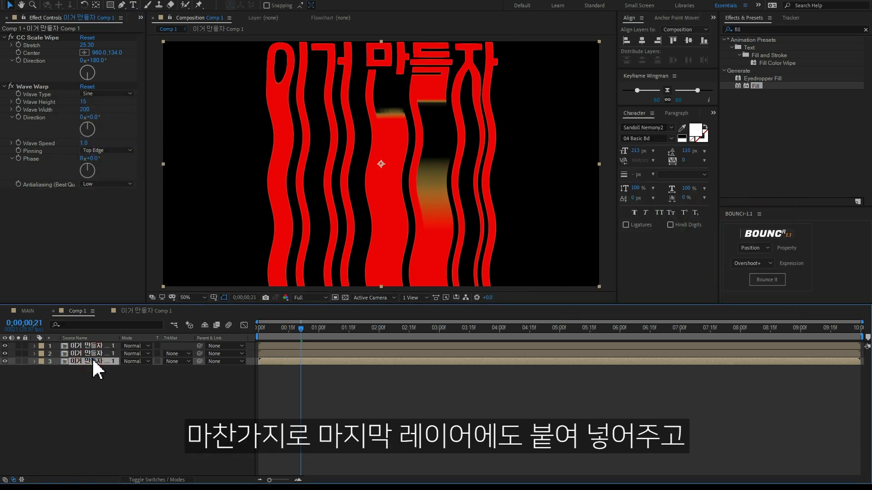
key("ctrl+v")
left_click(84, 216)
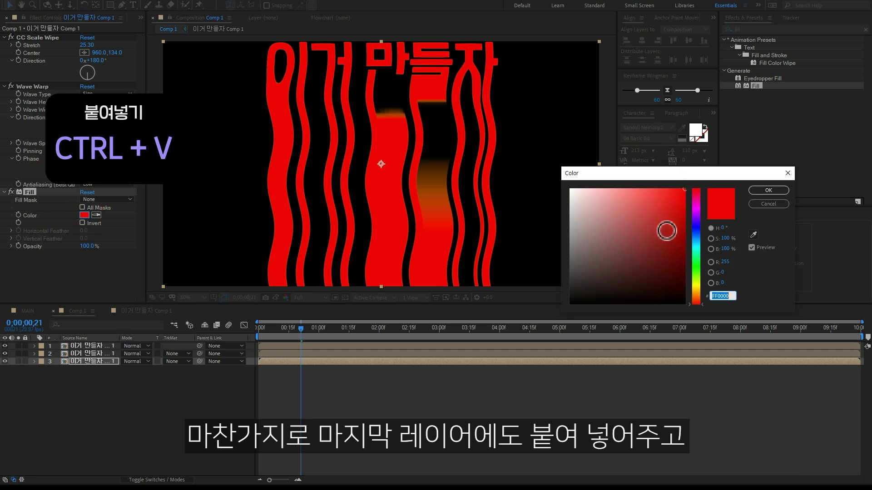
left_click(700, 234)
left_click(767, 190)
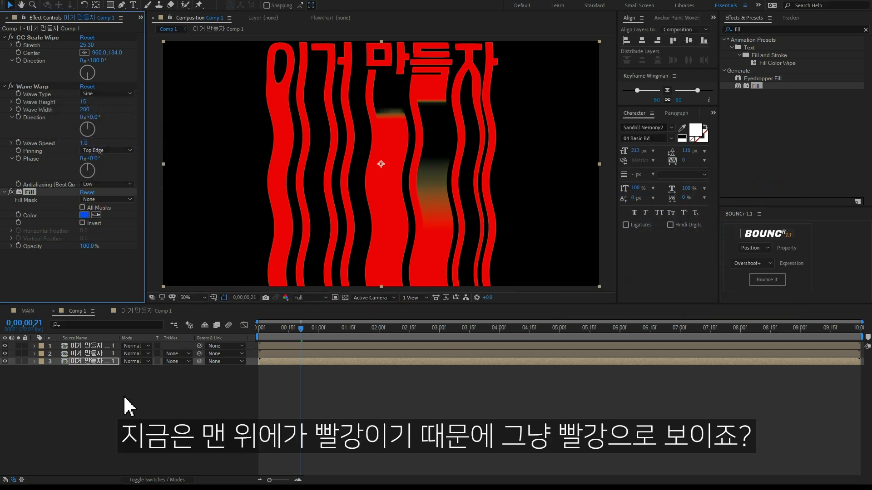
left_click_drag(113, 398, 69, 325)
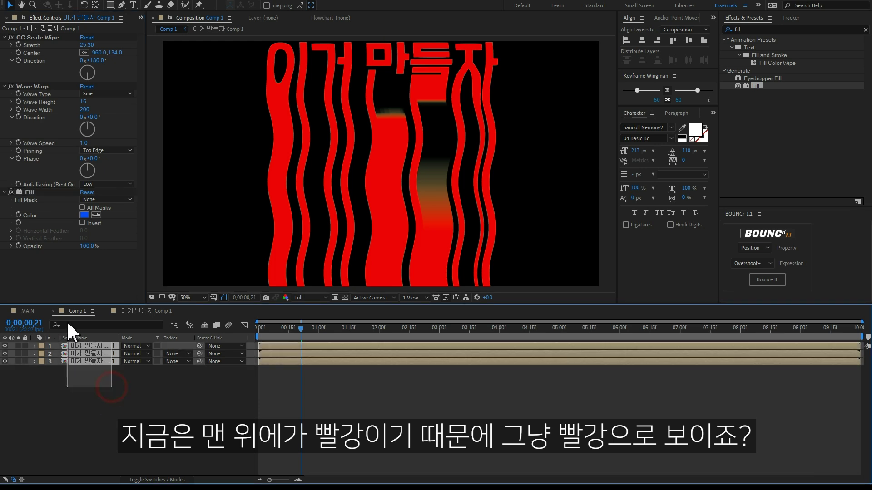
left_click(144, 354)
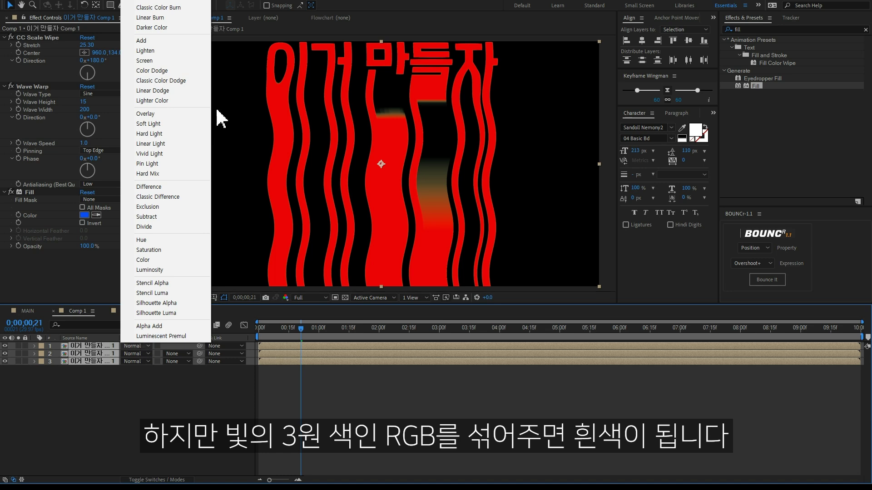
Set all three colour layers to Add blending mode
left_click(158, 41)
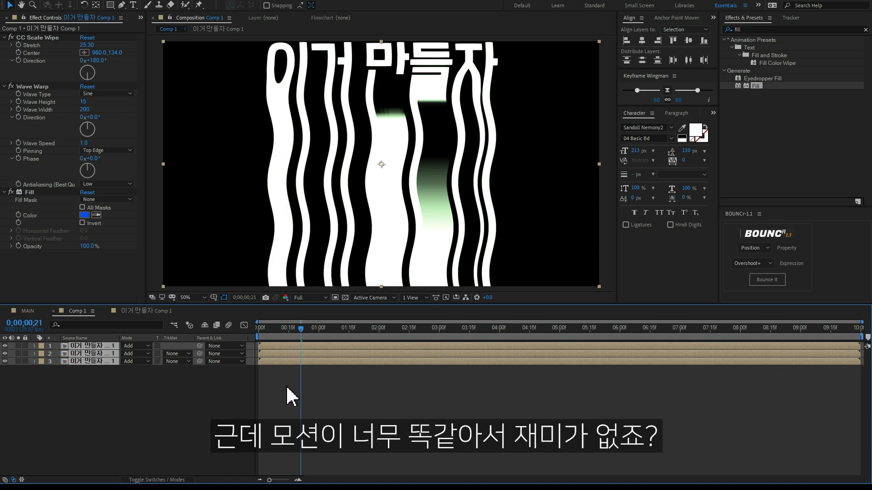
left_click(311, 379)
left_click(315, 346)
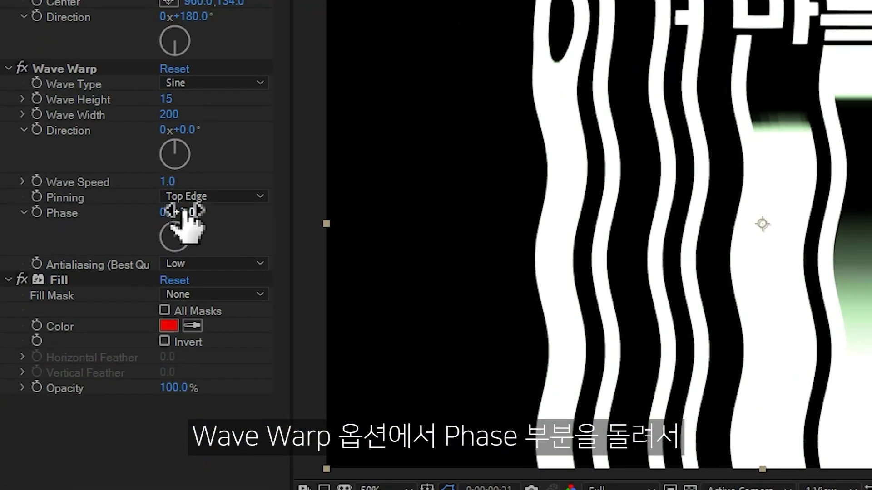
Offset Wave Warp Phase to 78° on the red layer and 206° on the green layer
left_click_drag(92, 159, 97, 157)
left_click_drag(195, 211, 253, 206)
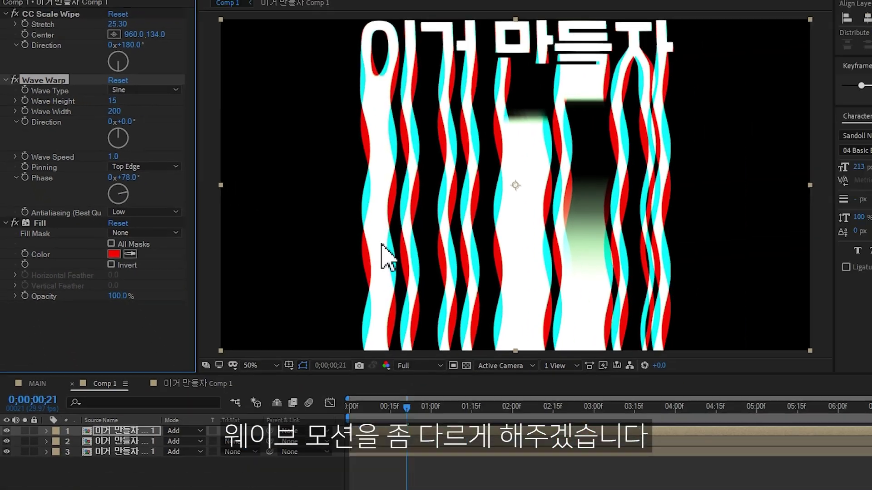
left_click(312, 354)
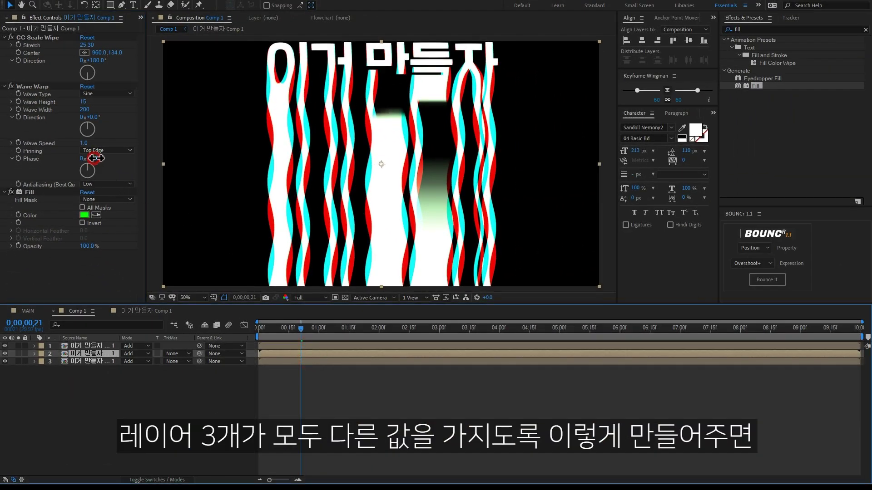
left_click_drag(94, 158, 194, 161)
left_click_drag(299, 327, 338, 328)
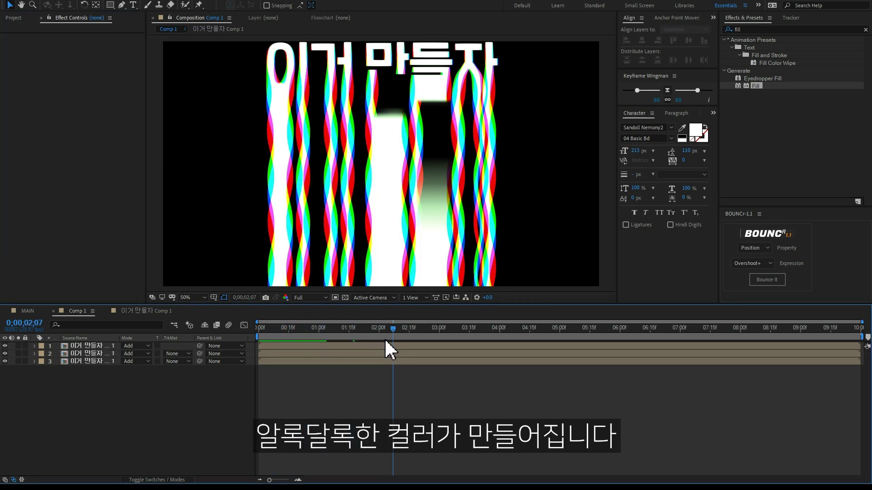
mouse_move(348, 337)
left_mouse_down()
mouse_move(276, 338)
mouse_move(296, 338)
left_mouse_up()
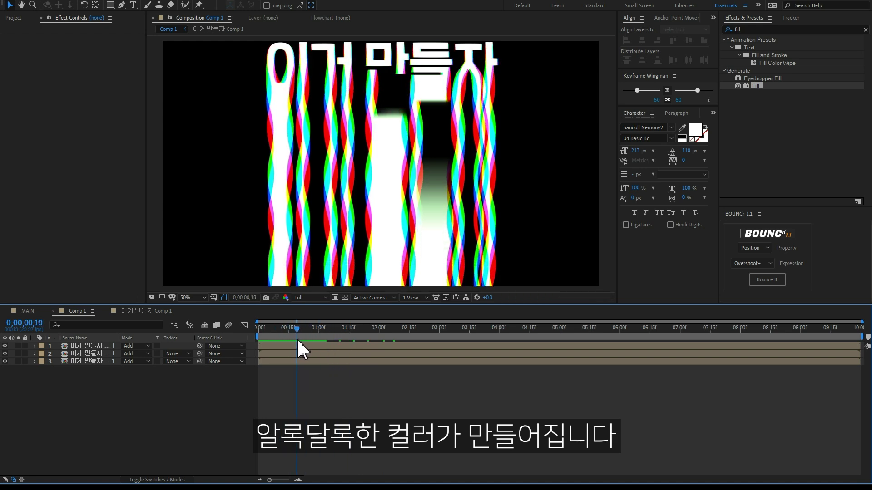
key("comma")
key("comma")
left_click(426, 181)
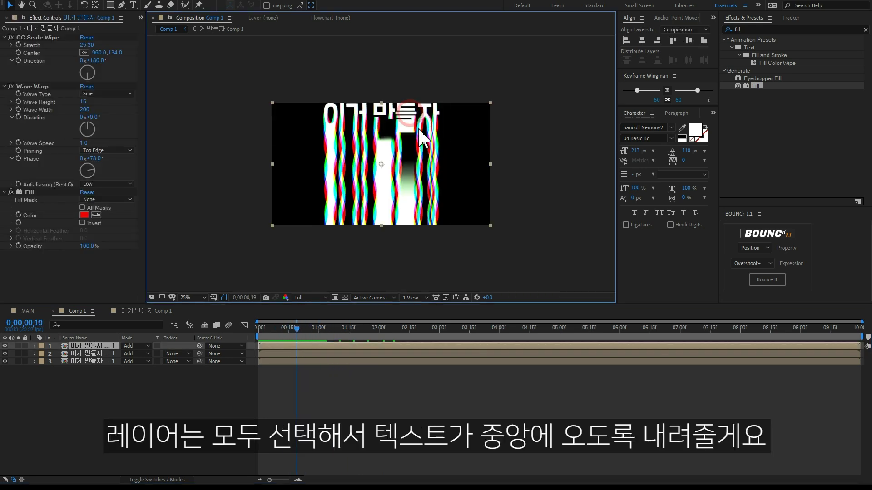
Move all three text layers lower in the frame and hide layers 2 and 3
left_click_drag(84, 414, 68, 345)
left_click_drag(399, 157, 443, 185)
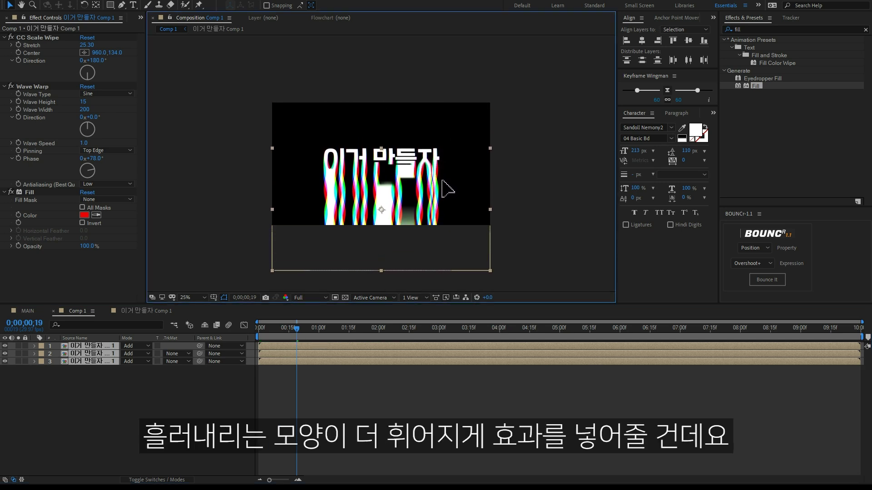
key("ctrl+shift+a")
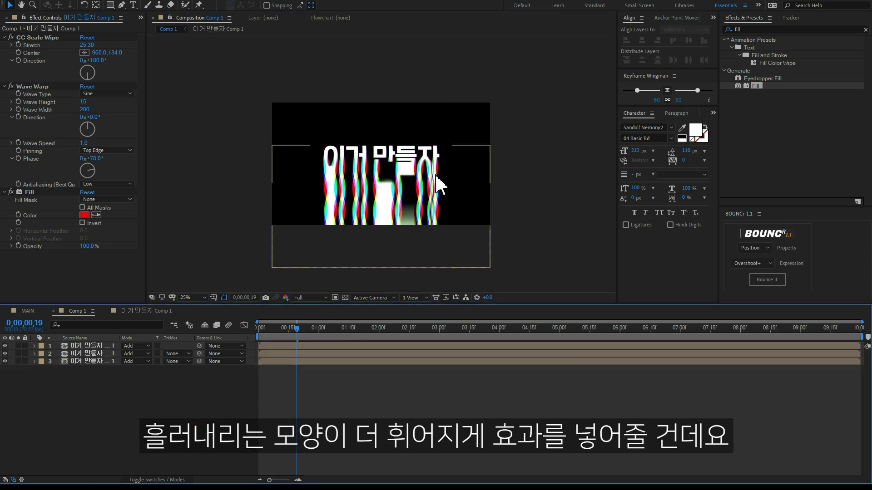
left_click(112, 347)
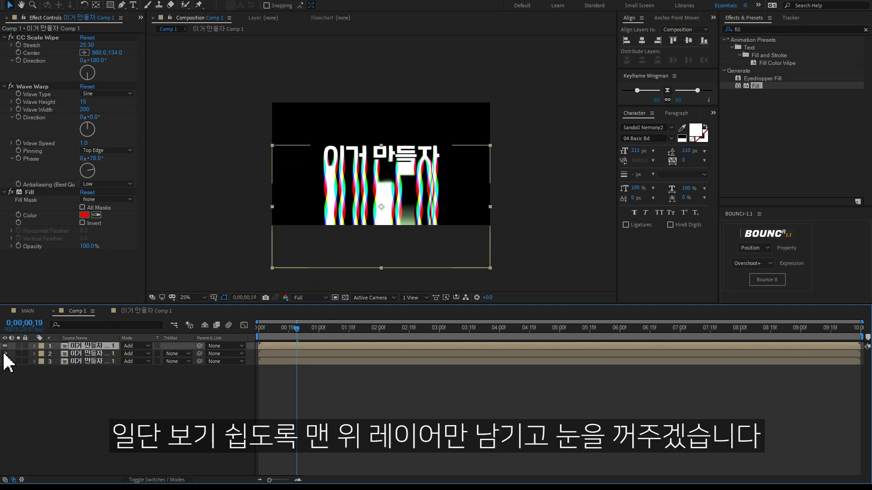
left_click_drag(5, 357, 5, 367)
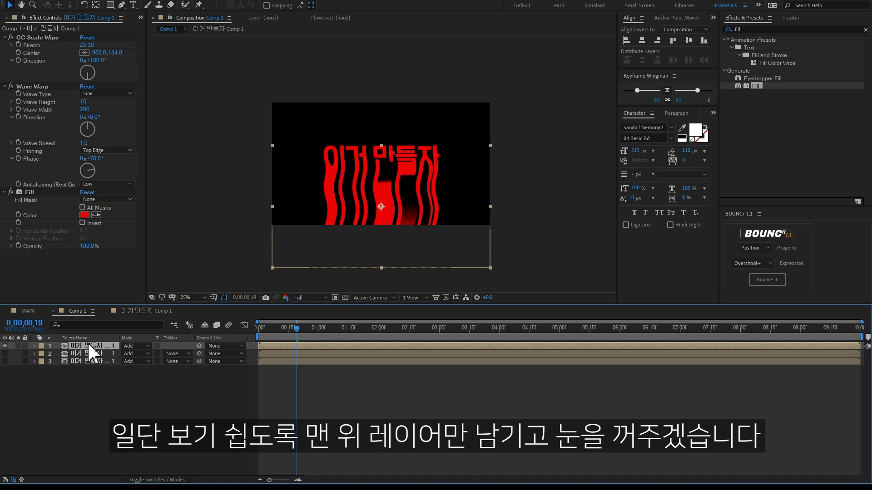
Apply CC Smear to the top layer with From at the right and To at the lower left
left_click(776, 29)
type("sm")
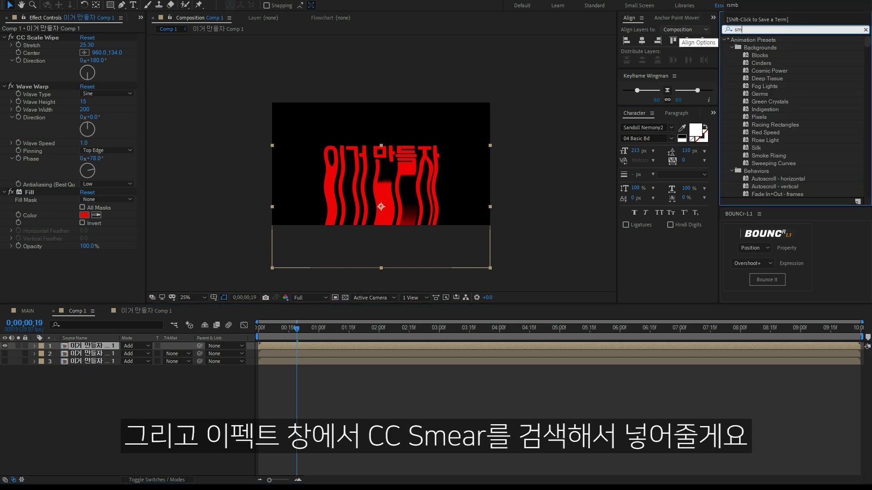
type("e")
double_click(761, 48)
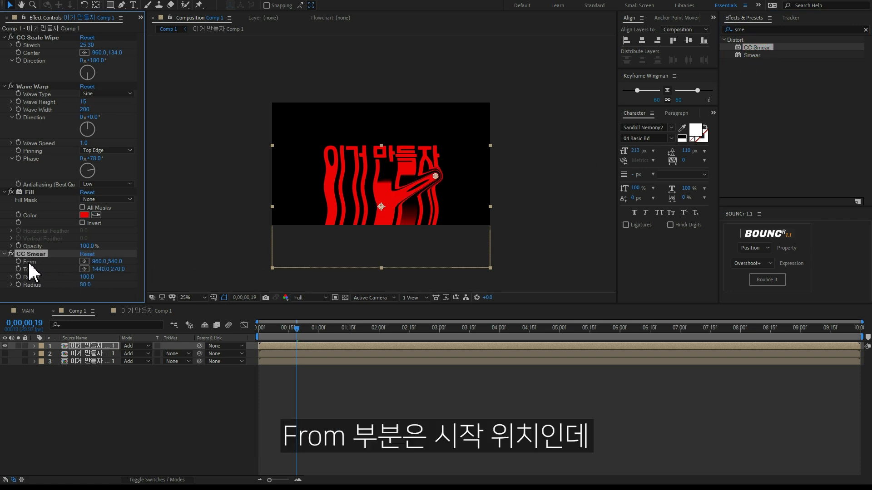
left_click(84, 261)
left_click(464, 211)
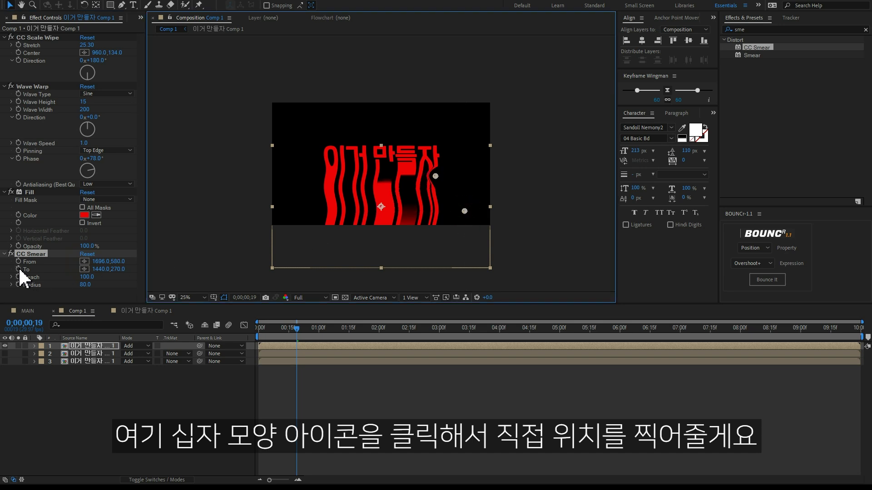
left_click(84, 270)
left_click(318, 240)
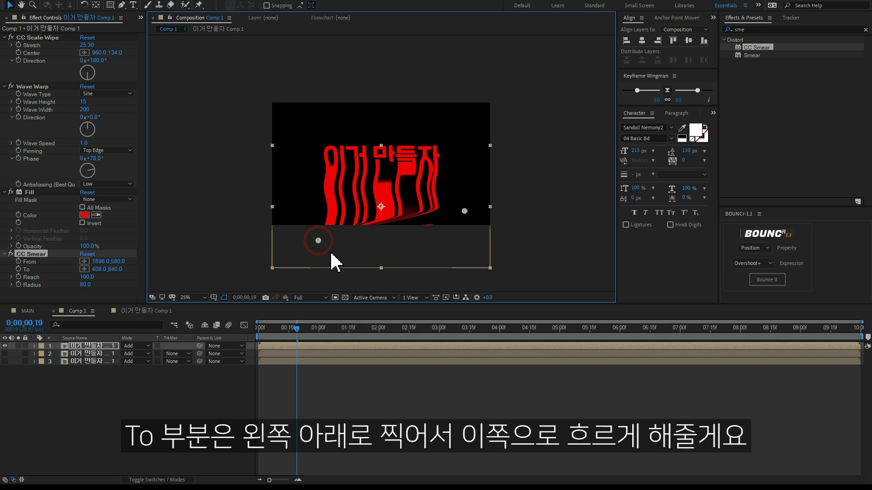
mouse_move(317, 238)
left_mouse_down()
mouse_move(422, 208)
mouse_move(300, 235)
left_mouse_up()
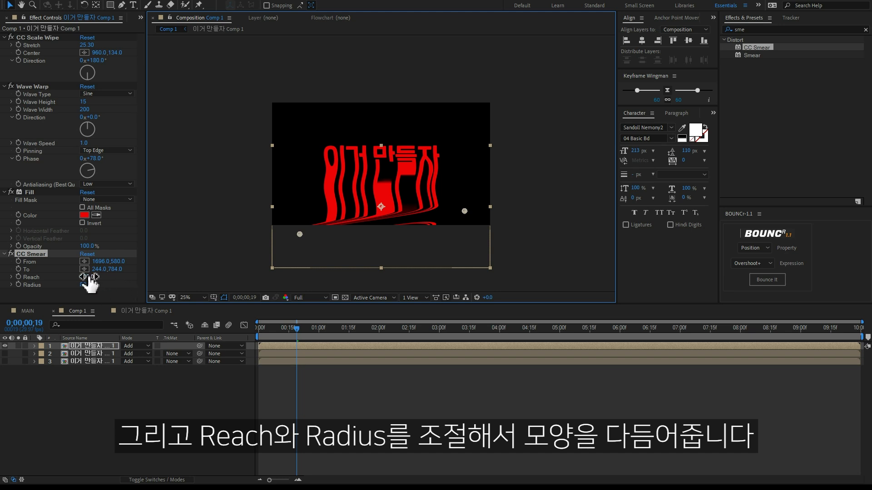
Set the CC Smear Reach to 707 and Radius to 534
left_click_drag(86, 284, 188, 284)
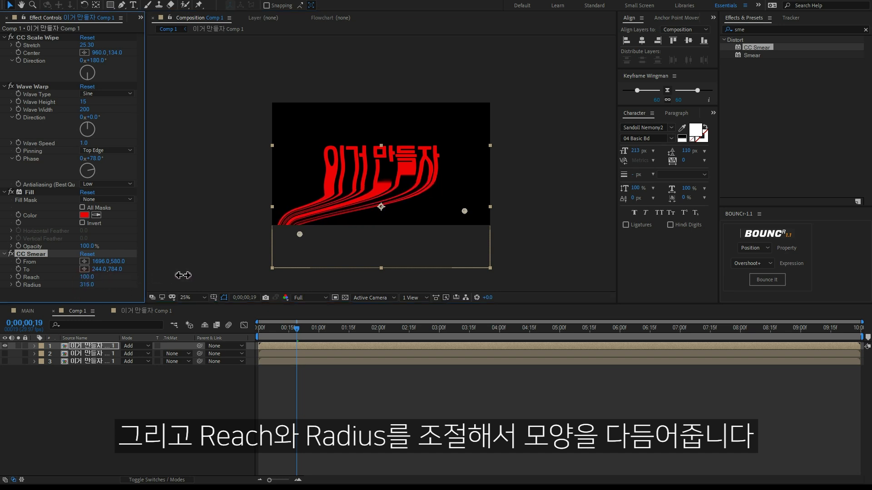
mouse_move(86, 277)
left_mouse_down()
mouse_move(46, 276)
mouse_move(177, 284)
mouse_move(156, 284)
left_mouse_up()
left_click_drag(464, 211, 463, 220)
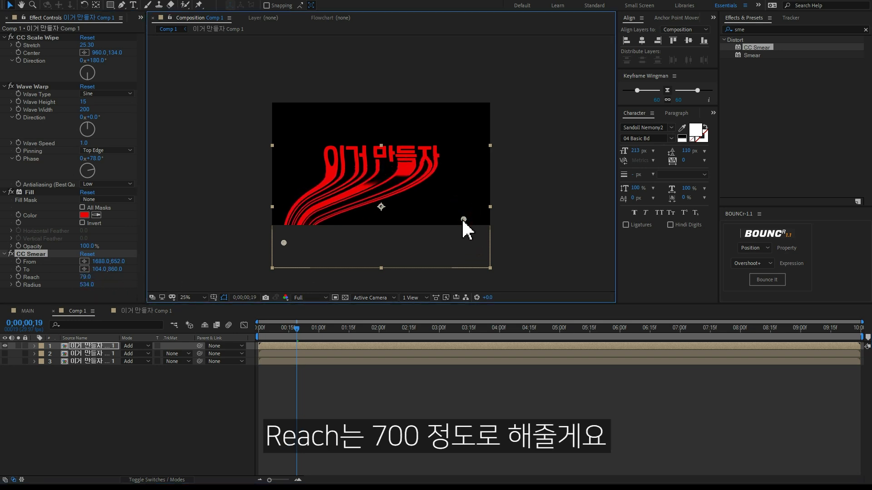
left_click_drag(283, 243, 296, 254)
mouse_move(86, 277)
left_mouse_down()
mouse_move(424, 276)
mouse_move(374, 278)
left_mouse_up()
left_click_drag(299, 254, 336, 246)
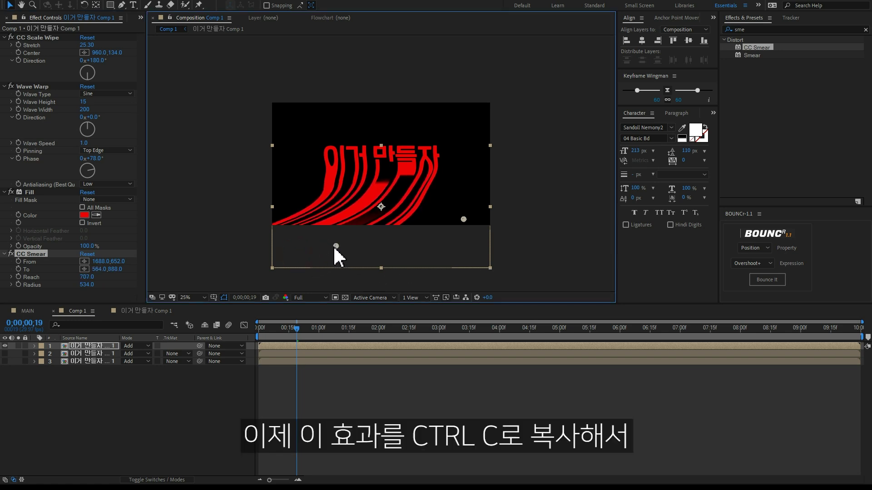
left_click(40, 253)
Paste the CC Smear onto layers 2 and 3 and make them visible again
key("ctrl+c")
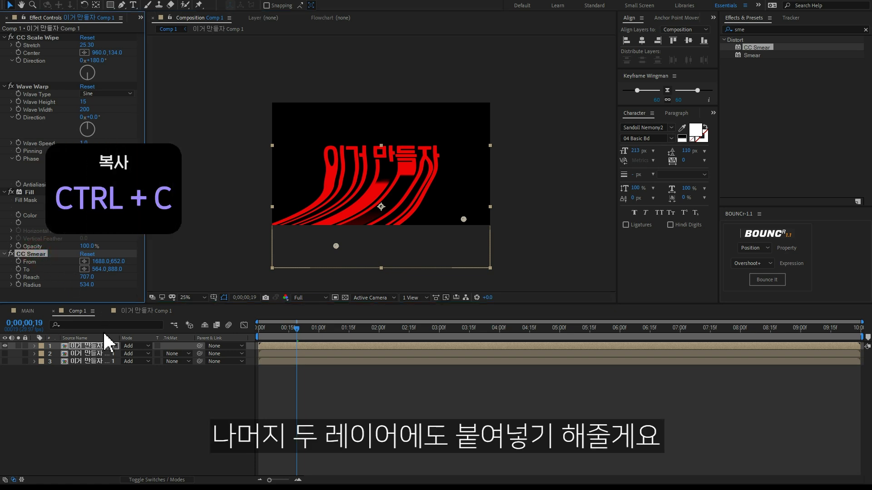
left_click(91, 353)
left_click(93, 361, "shift")
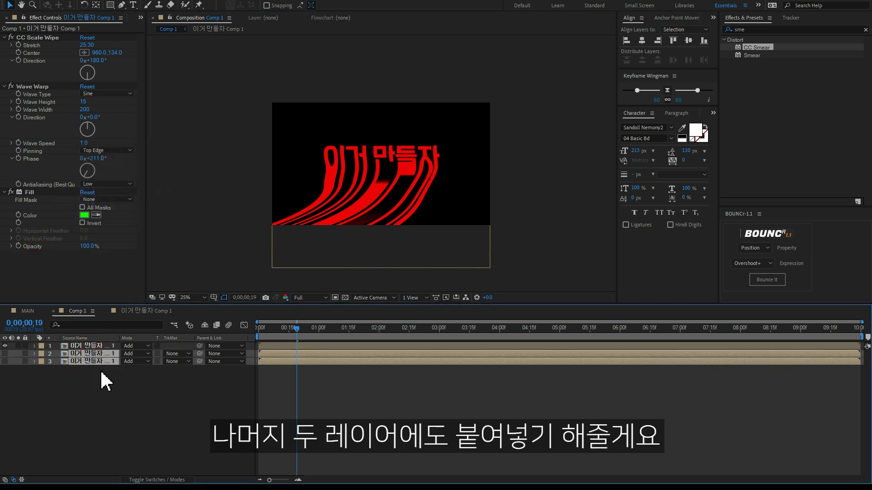
key("ctrl+v")
left_click_drag(4, 354, 4, 361)
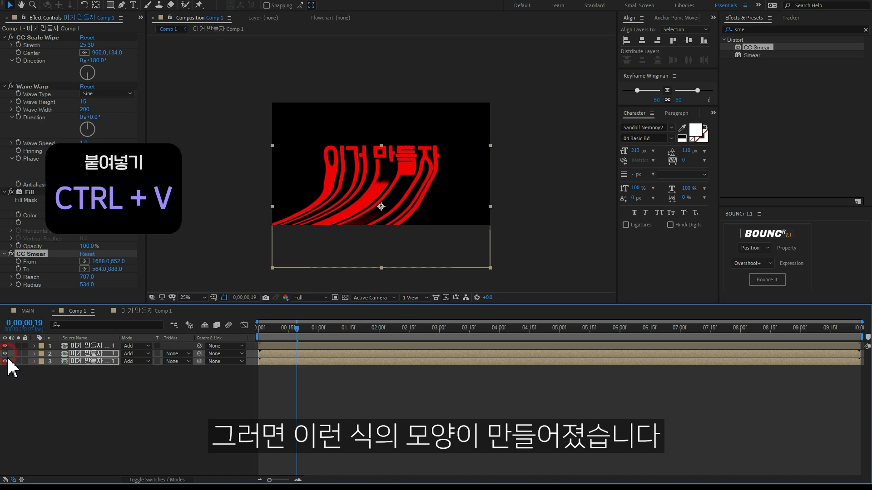
left_click(170, 414)
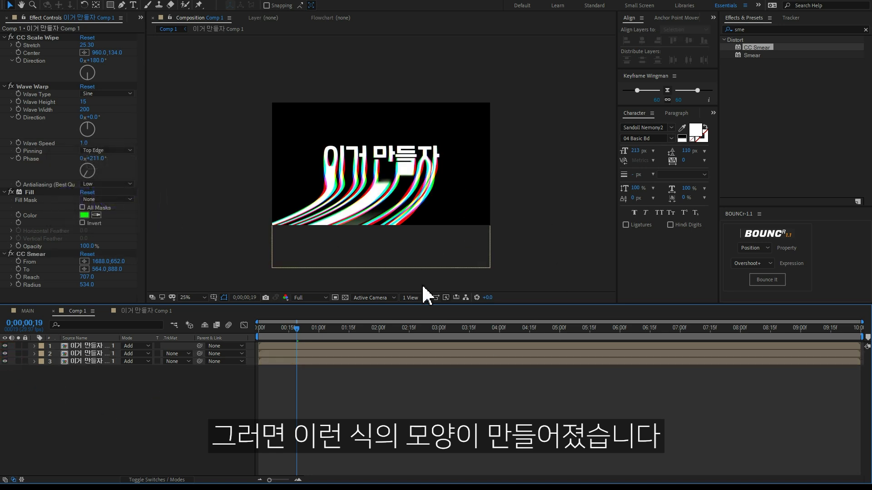
Scrub the timeline to check the combined smear and reselect the top layer
mouse_move(284, 323)
left_mouse_down()
mouse_move(384, 327)
mouse_move(209, 328)
left_mouse_up()
scroll(432, 230, "up", 2)
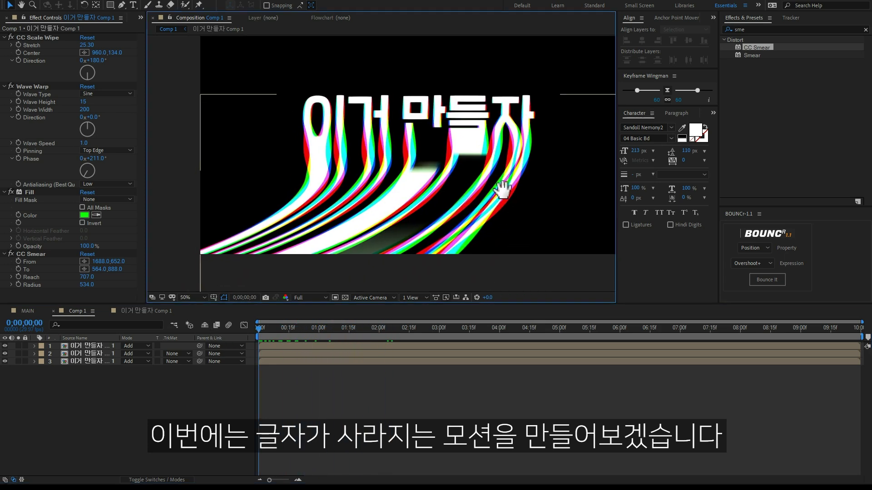
key("v")
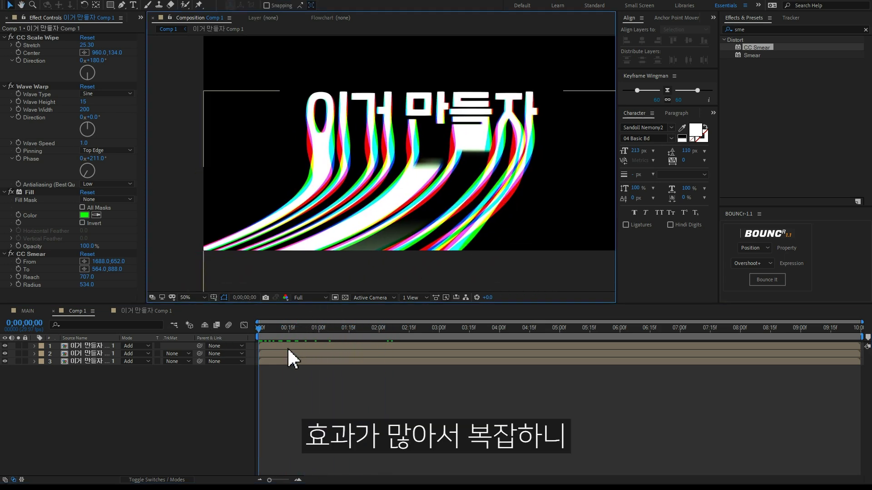
left_click(287, 346)
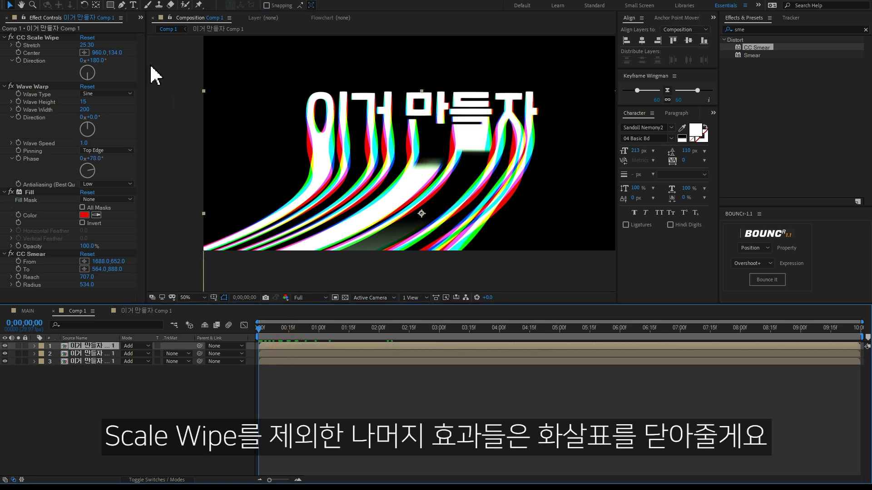
left_click(5, 86)
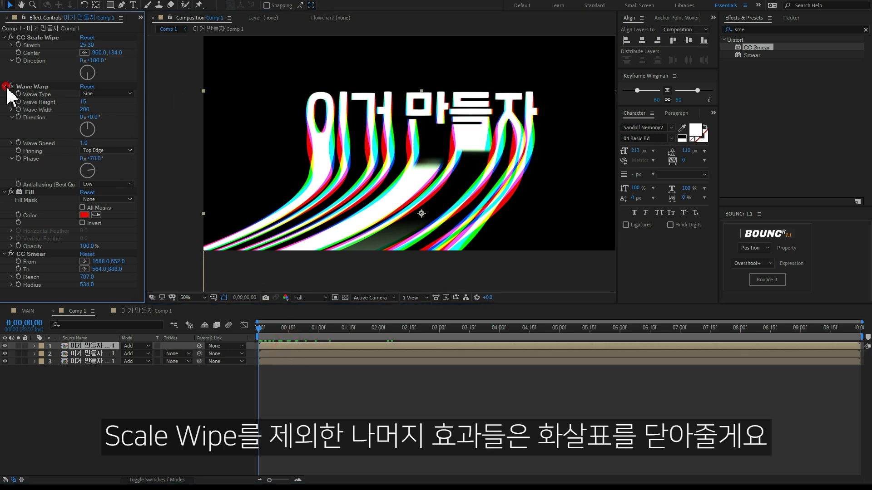
Collapse Wave Warp, Fill and CC Smear, hide layers 2–3, and keyframe Scale Wipe Center at 0 s
left_click(5, 94)
left_click(4, 102)
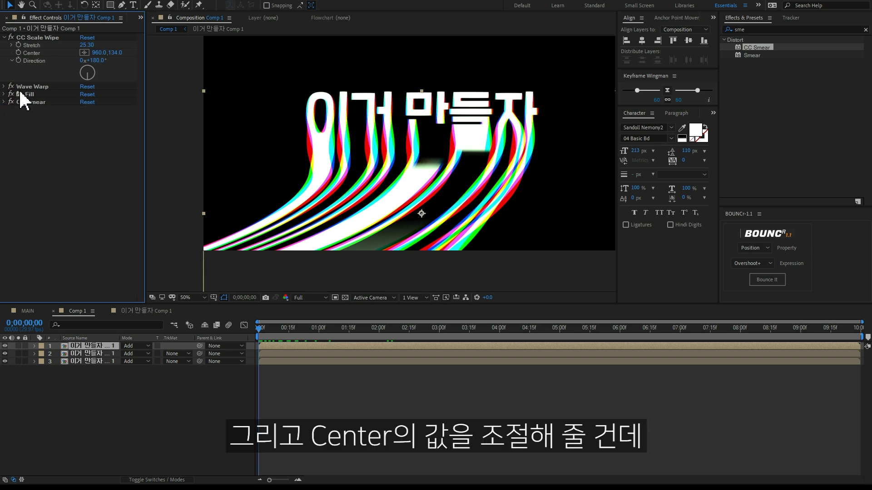
left_click(53, 38)
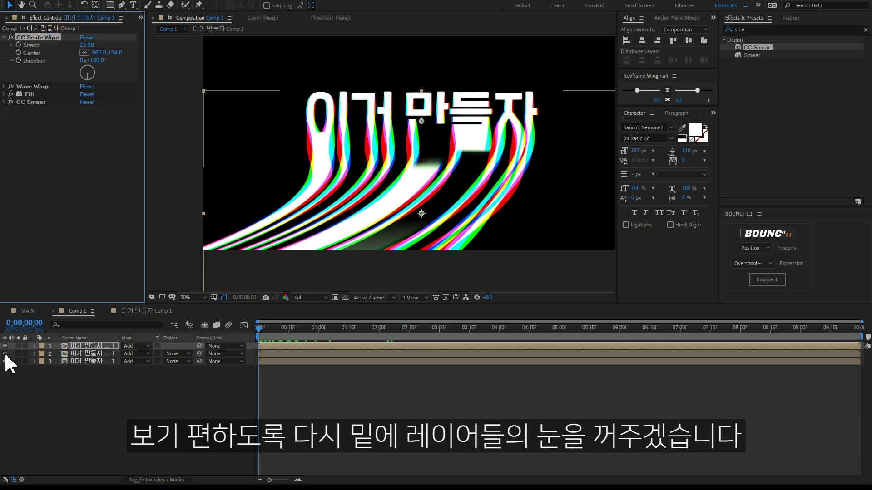
left_click_drag(5, 354, 5, 362)
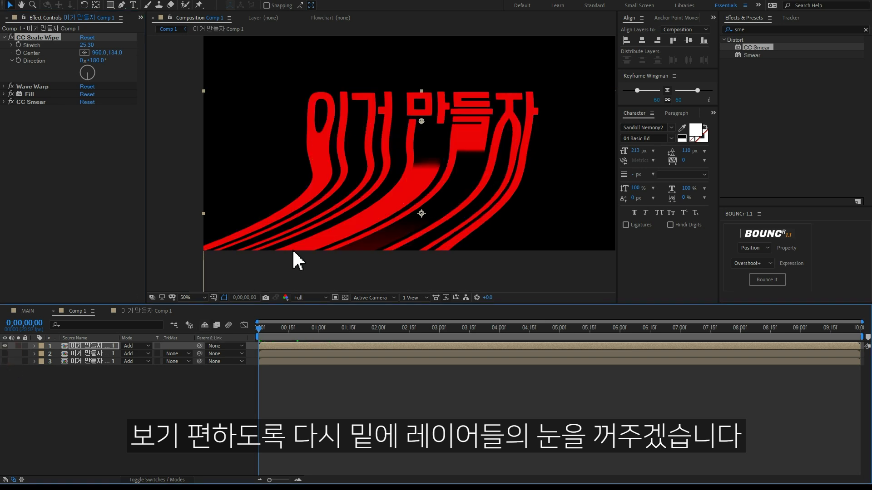
left_click(18, 53)
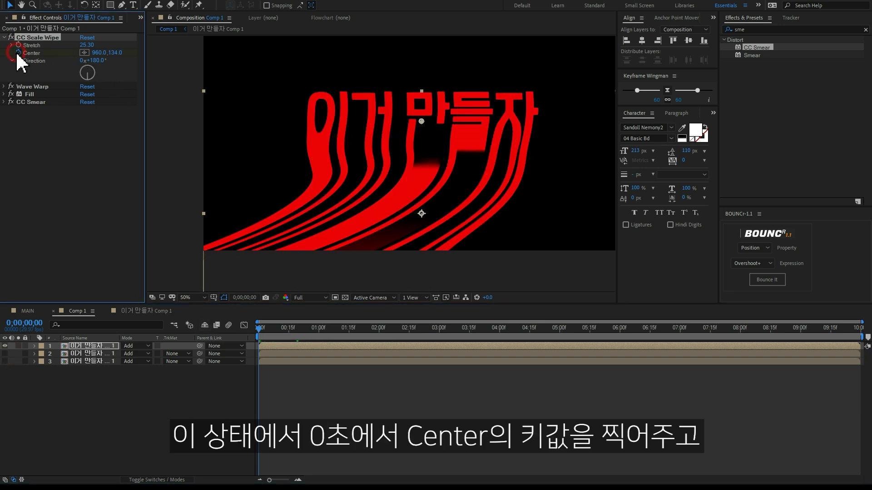
Keyframe CC Scale Wipe Center from 960,134 at 0 s to 960,-56 at 2 s, with easing
key("u")
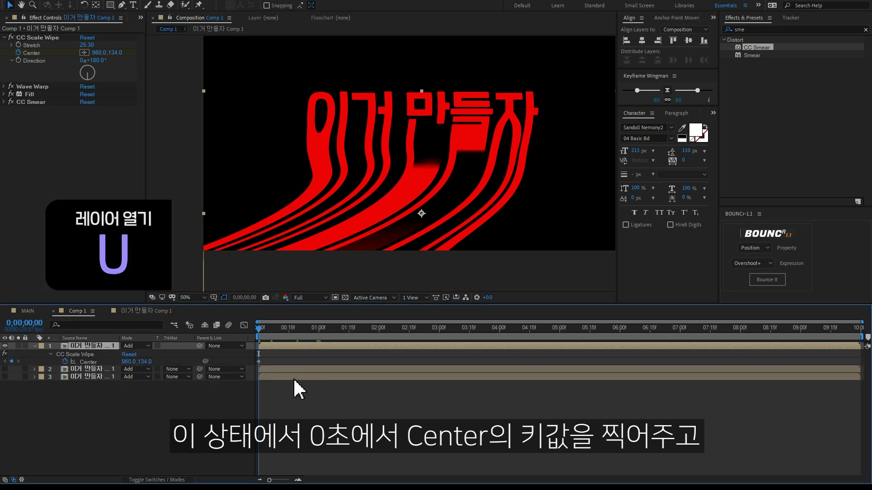
left_click(378, 328)
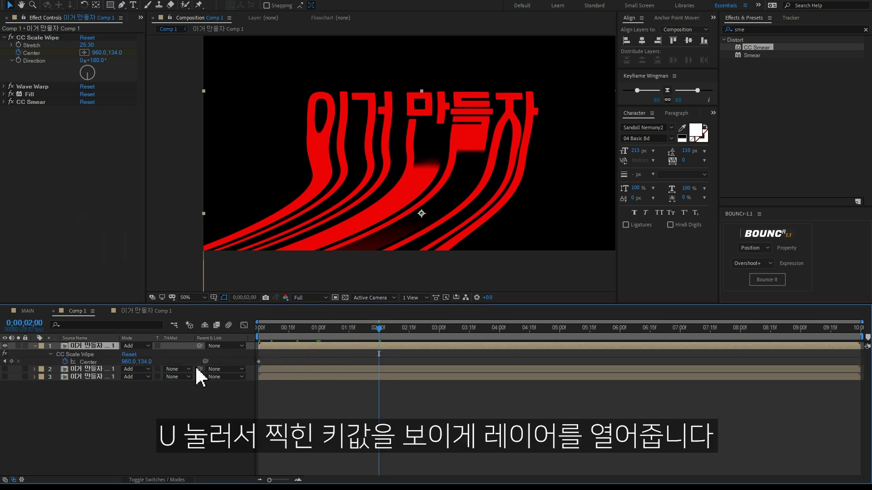
left_click_drag(149, 361, 58, 361)
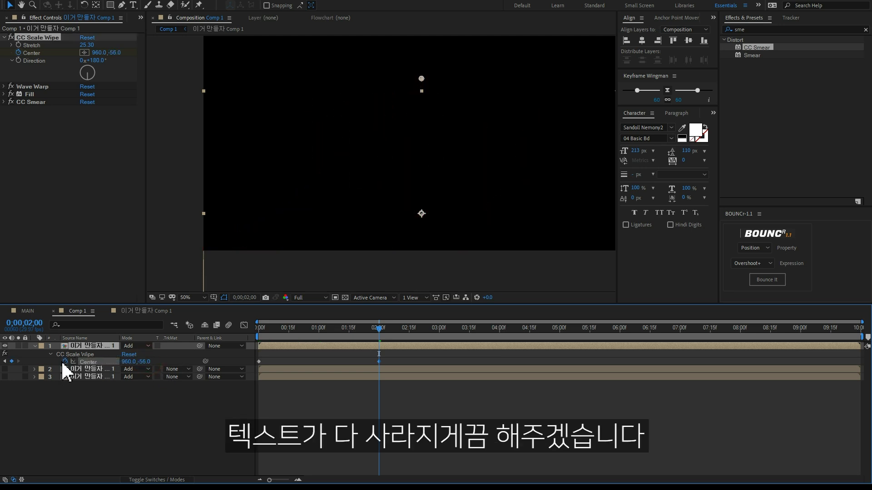
left_click(416, 354)
left_click_drag(416, 355, 252, 361)
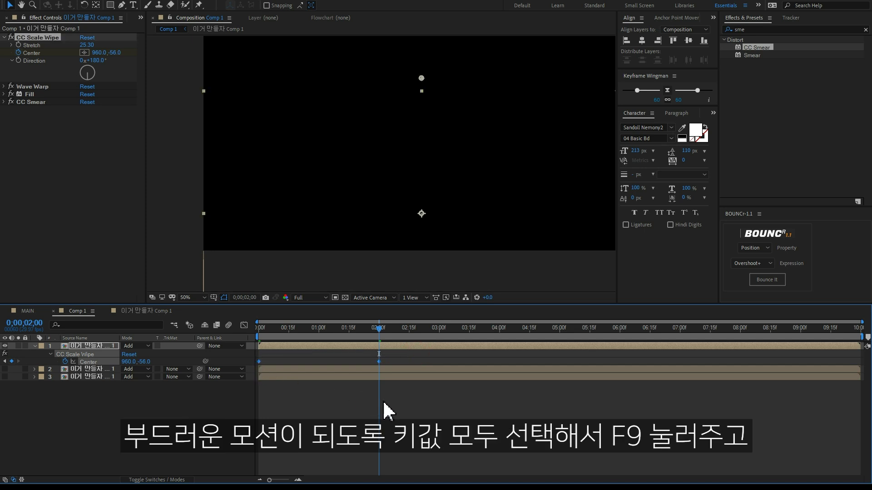
key("F9")
Preview the wipe animation, then return the current time to 0 seconds
left_click(432, 416)
key("space")
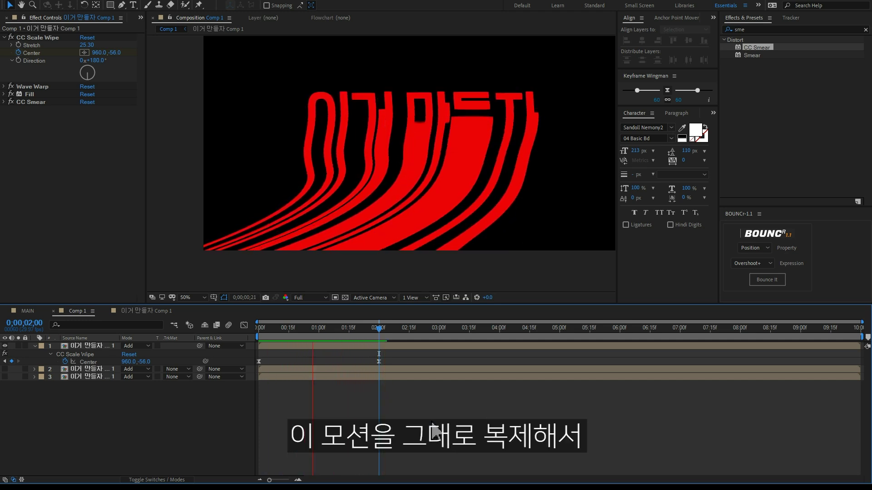
key("space")
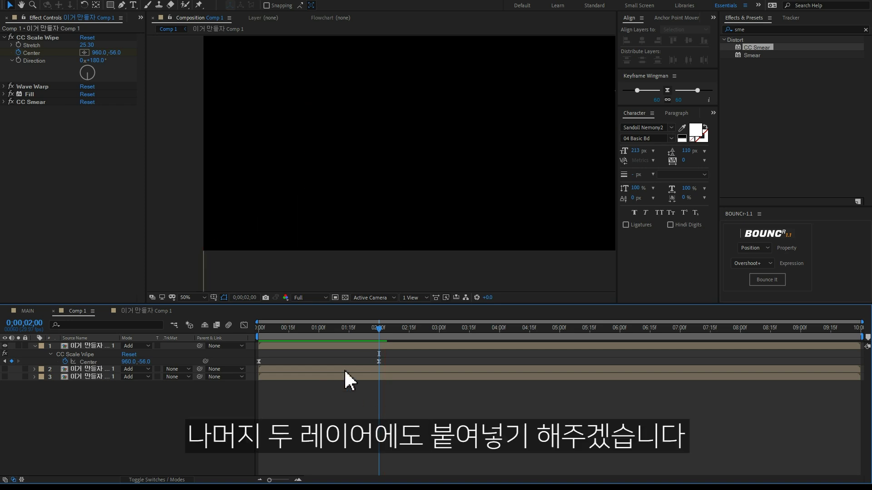
left_click_drag(325, 330, 259, 327)
Copy layer 1's CC Scale Wipe Center keyframes onto text layers 2 and 3, and make both layers visible
left_click_drag(414, 354, 249, 363)
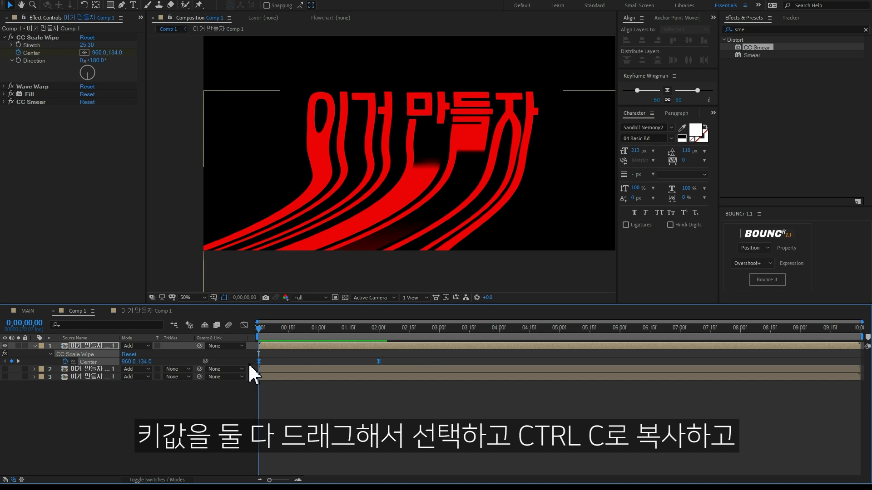
key("ctrl+c")
left_click(276, 369)
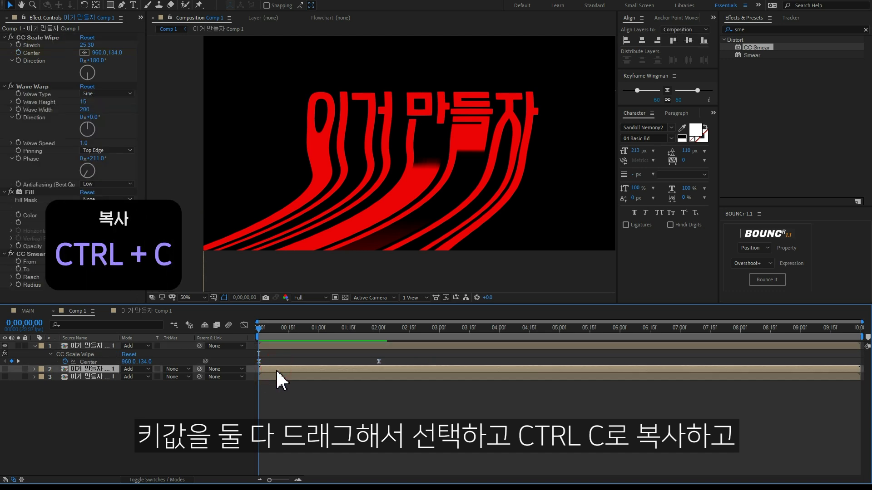
left_click(275, 376)
key("ctrl+v")
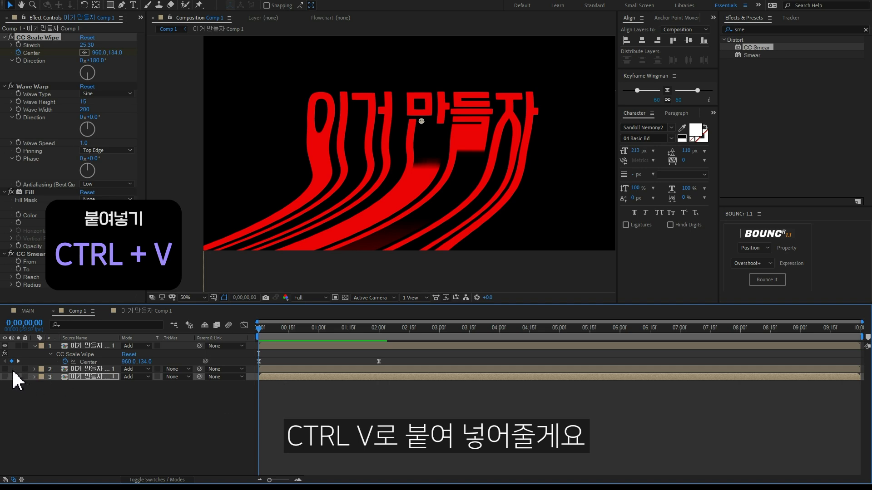
left_click_drag(4, 369, 4, 376)
left_click(128, 415)
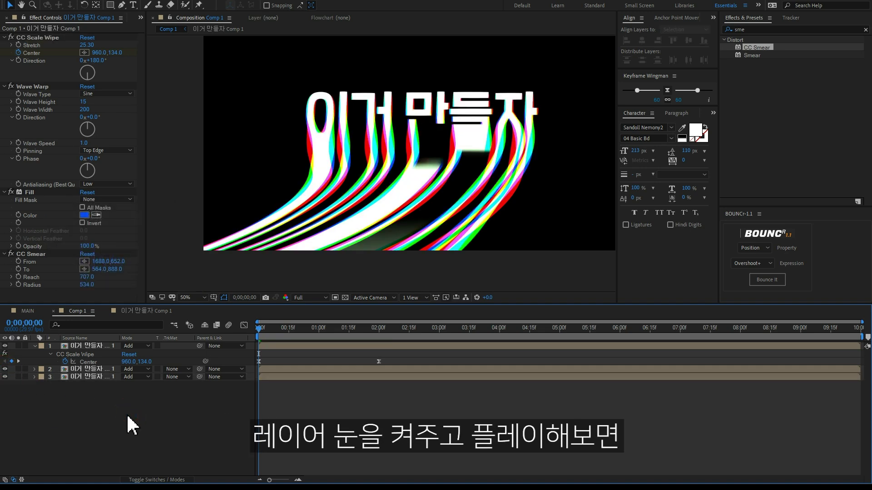
key("space")
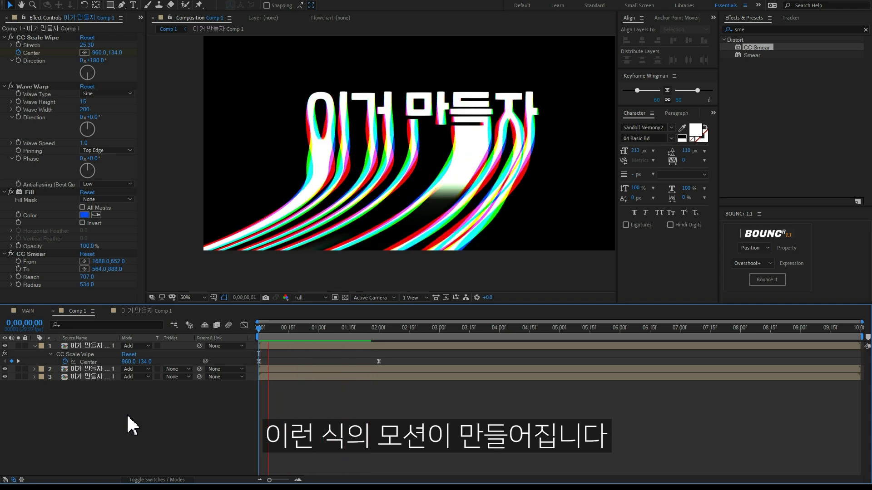
key("space")
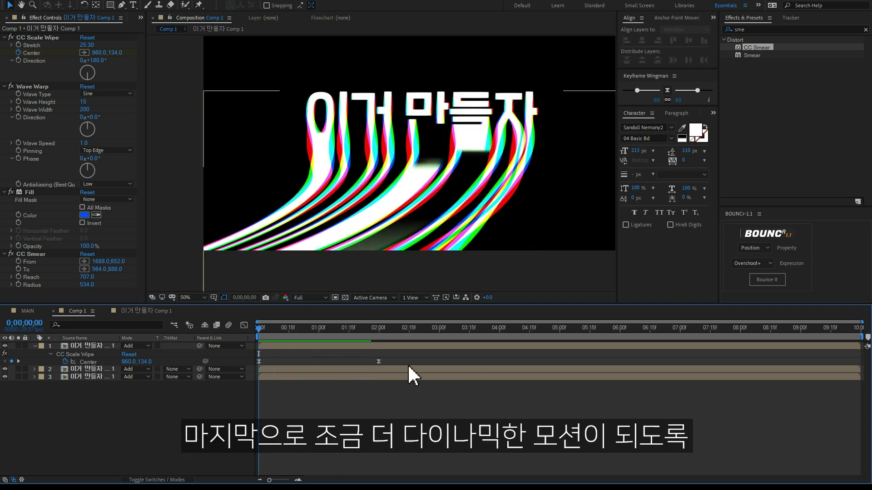
key("equal")
key("equal")
Delay layers 2 and 1 by one frame each, shift all three back to 0f, and preview
left_click_drag(269, 372, 284, 345)
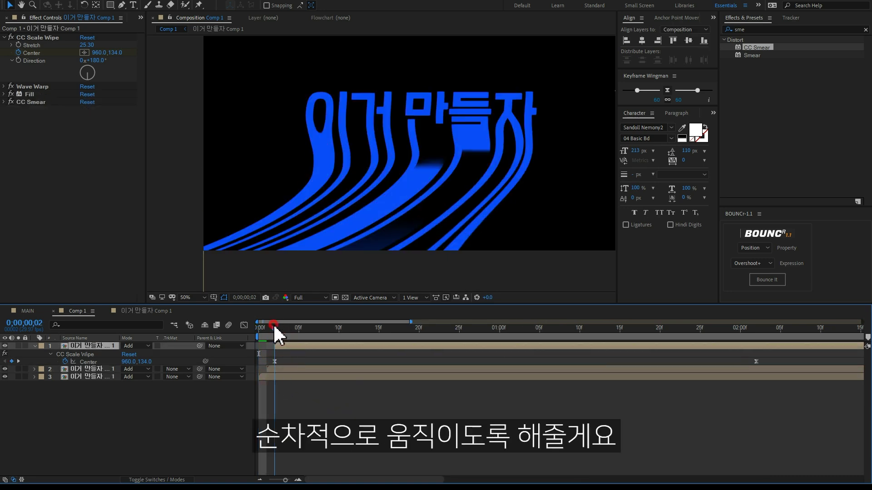
left_click(274, 327)
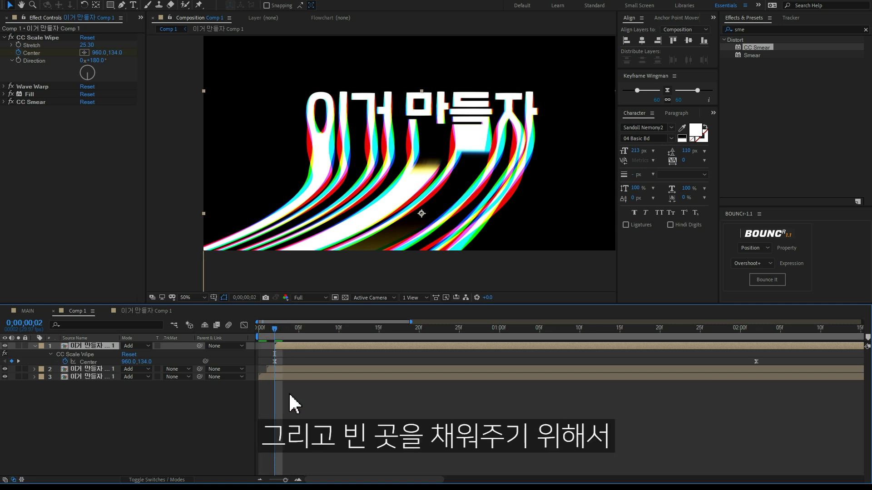
left_click_drag(96, 394, 93, 350)
left_click_drag(282, 350, 265, 349)
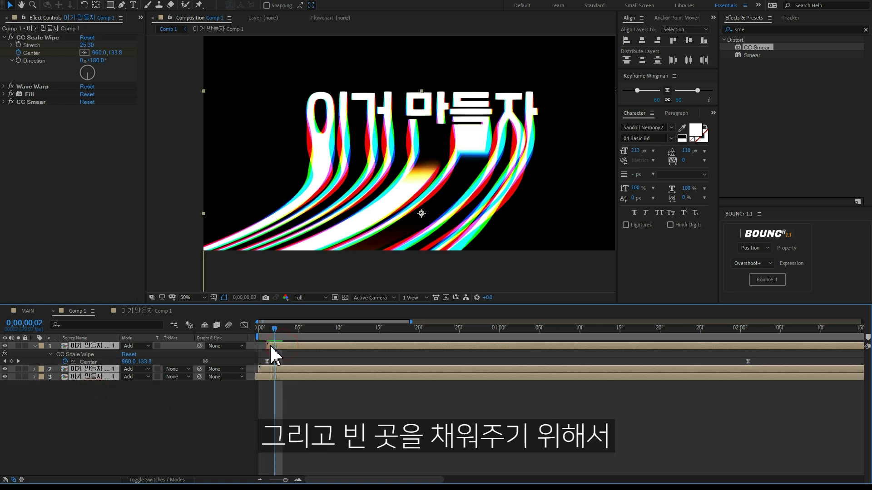
left_click(260, 329)
left_click(391, 437)
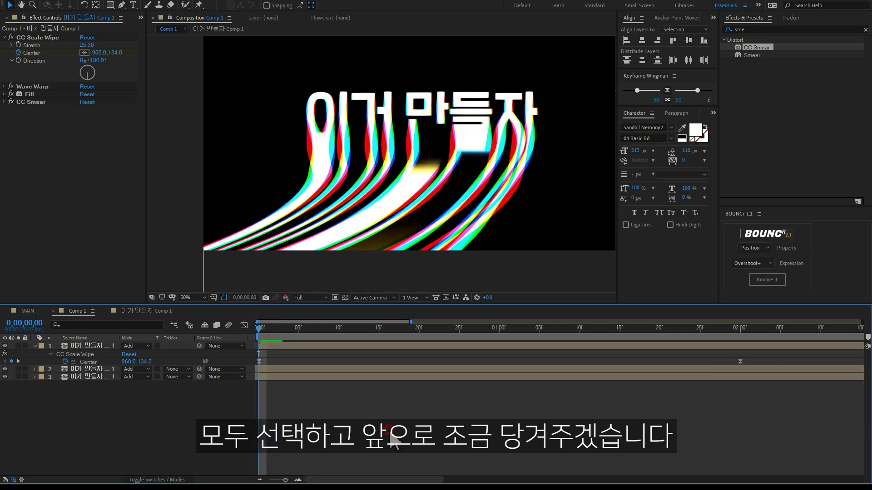
key("space")
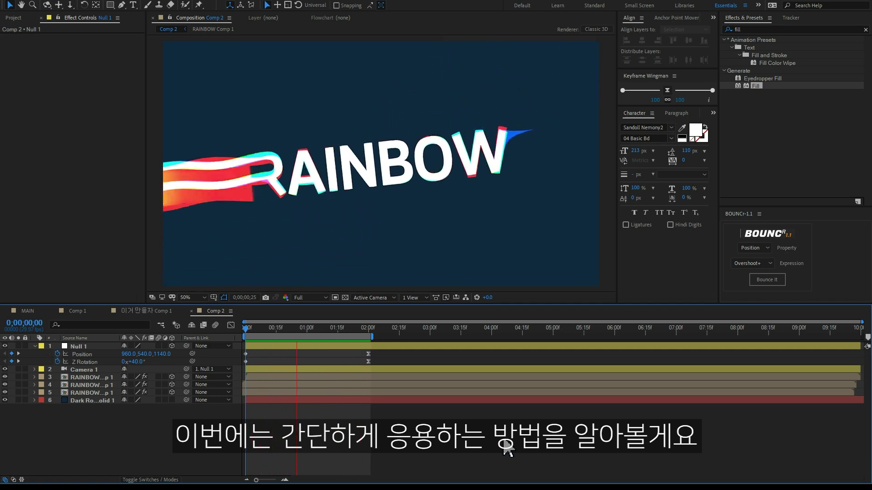
At frame 27, hide Null 1 and Camera 1, then go to frame 20 and select layer 5
key("space")
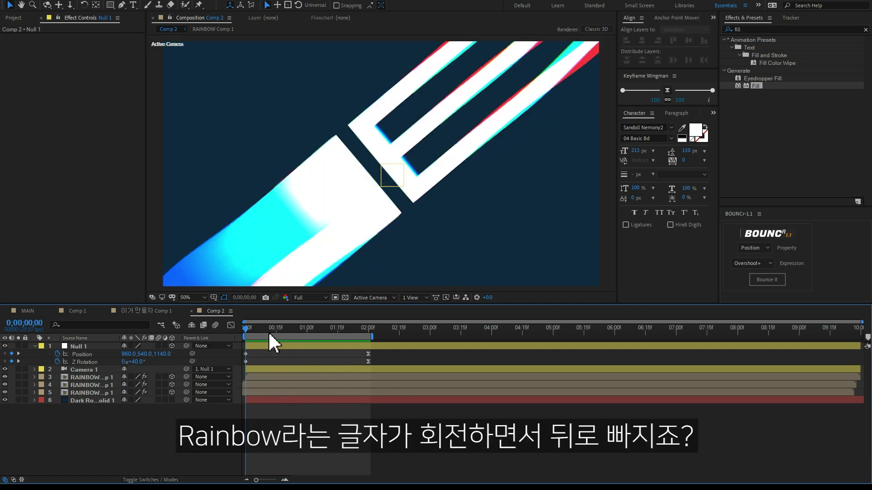
left_click_drag(254, 329, 303, 338)
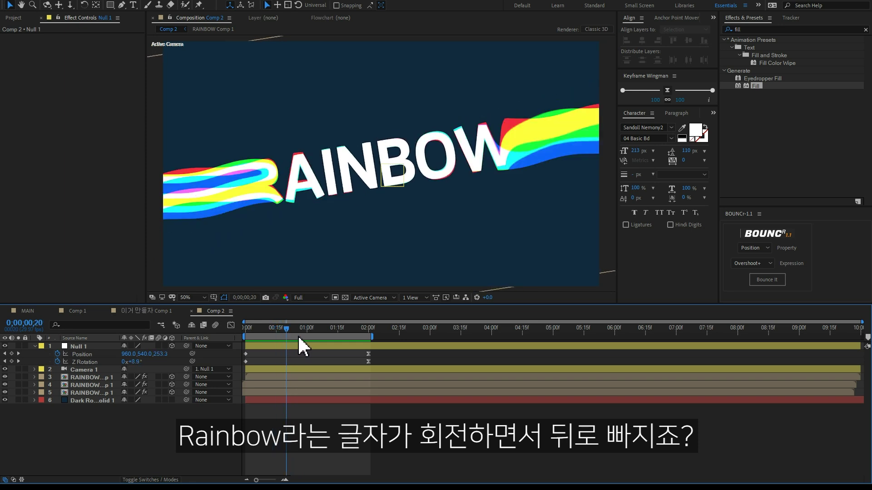
left_click(87, 370)
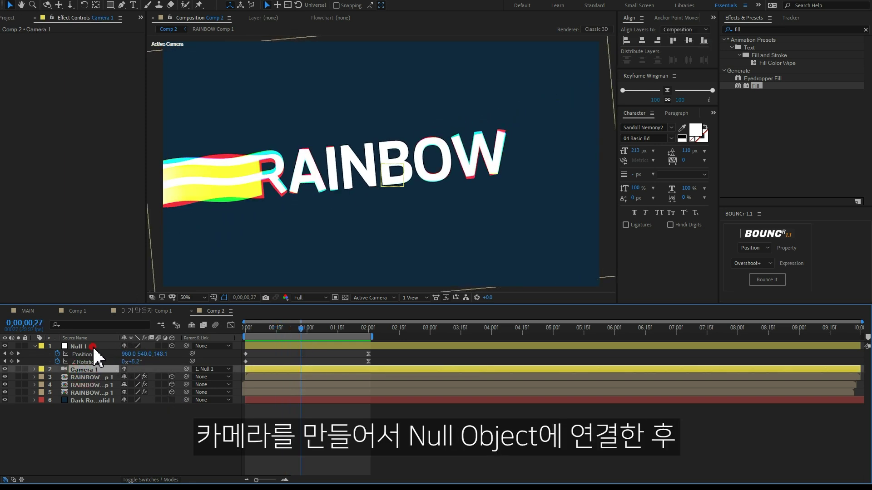
left_click(93, 346, "ctrl")
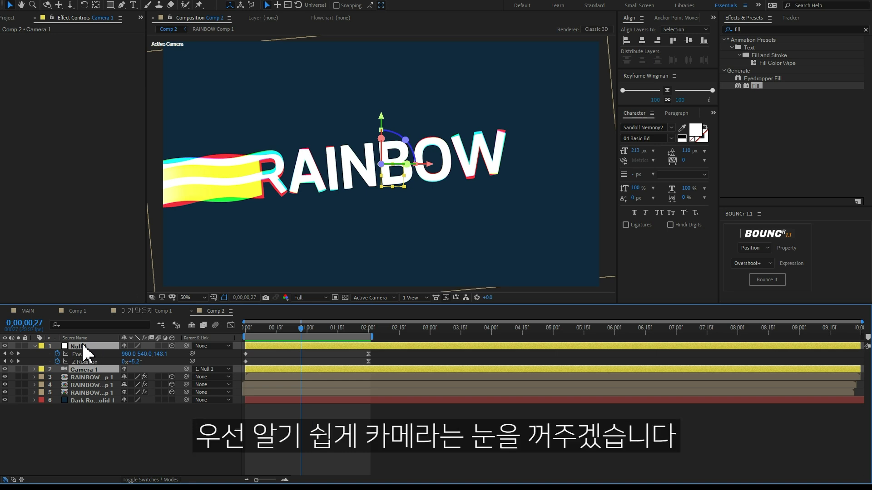
left_click(5, 346)
left_click(4, 369)
left_click(345, 443)
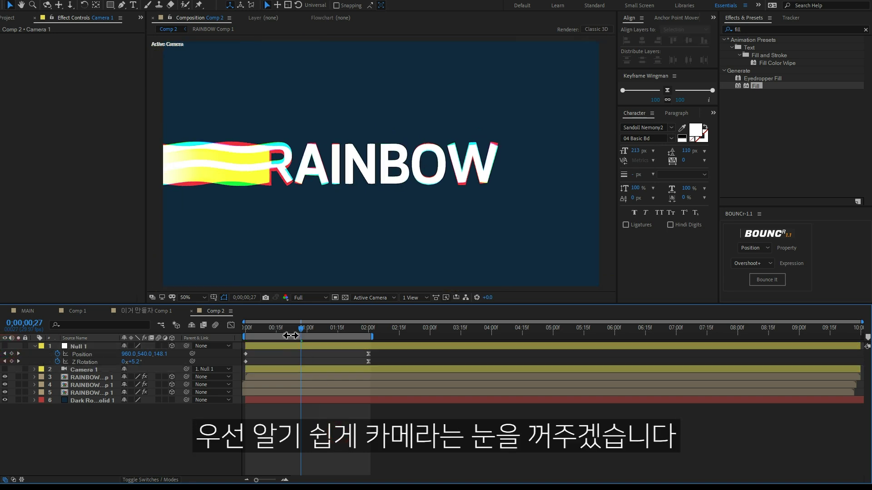
left_click_drag(262, 330, 286, 329)
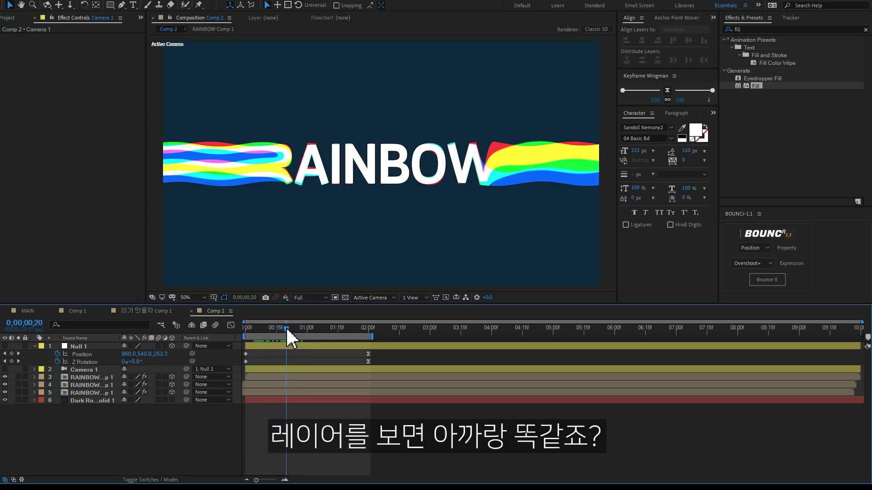
left_click(89, 392)
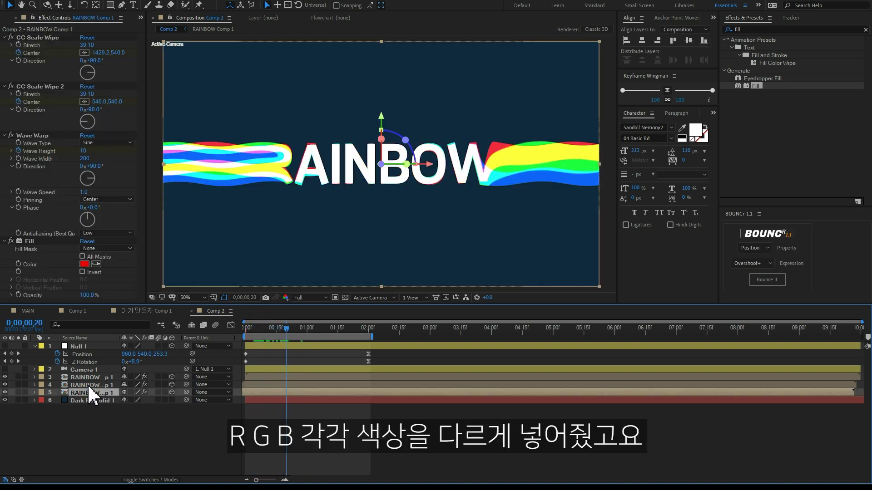
Select the green and blue layers, reveal layer 3's keyframes, and collapse Wave Warp and Fill
left_click(93, 385)
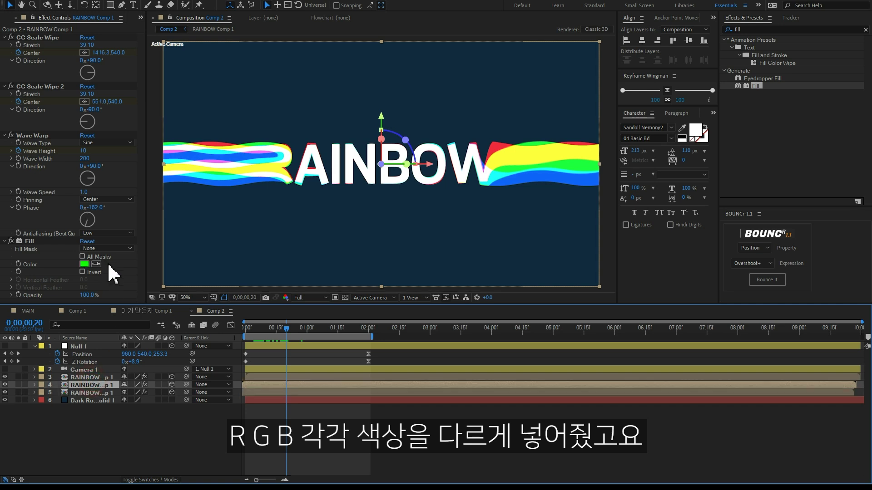
left_click(100, 377)
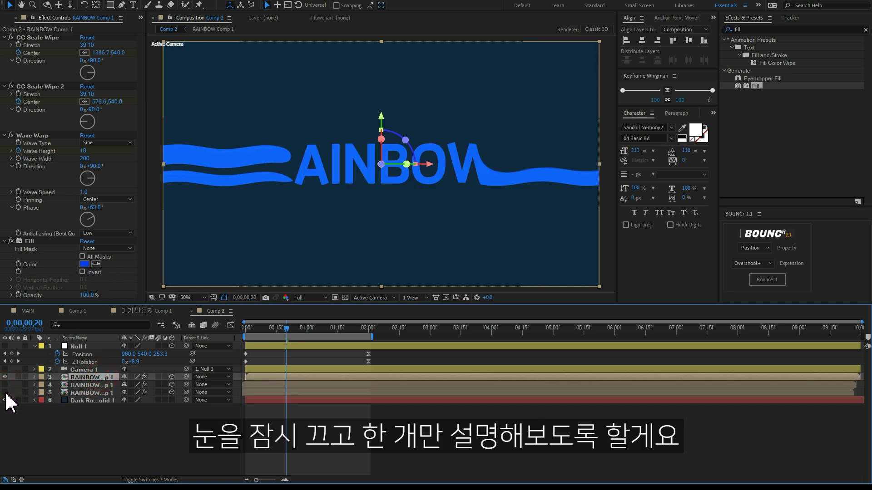
key("u")
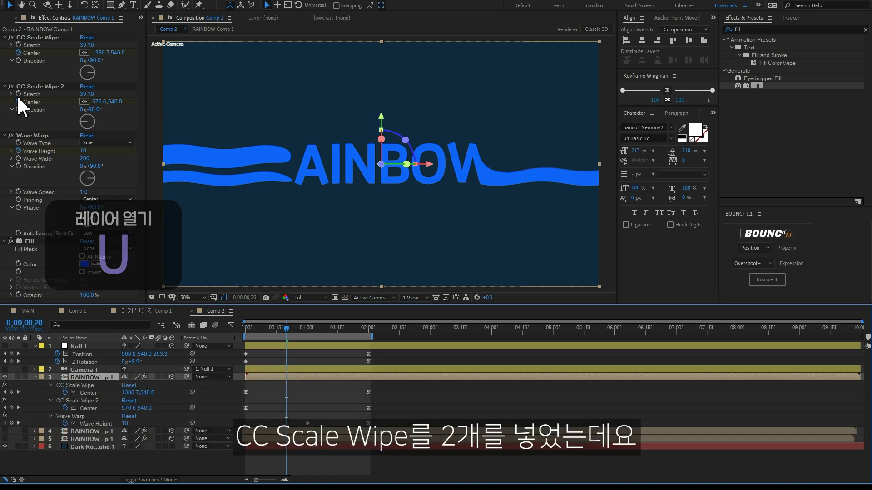
left_click(4, 135)
left_click(4, 143)
Toggle both CC Scale Wipes off and back on to compare, then scrub the wipe
left_click(40, 86)
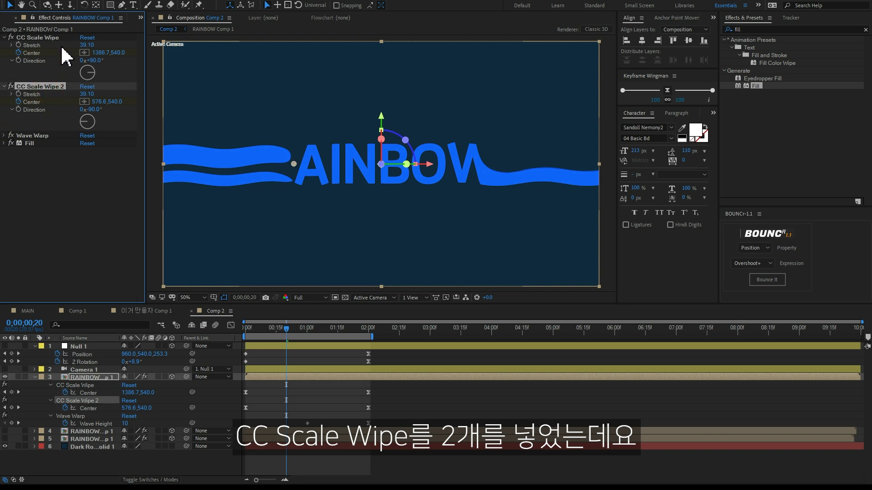
left_click(39, 37)
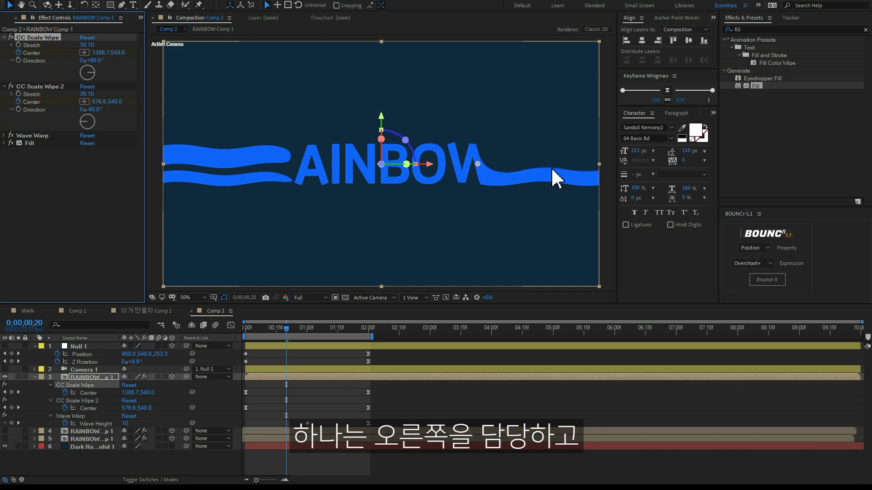
left_click(40, 86)
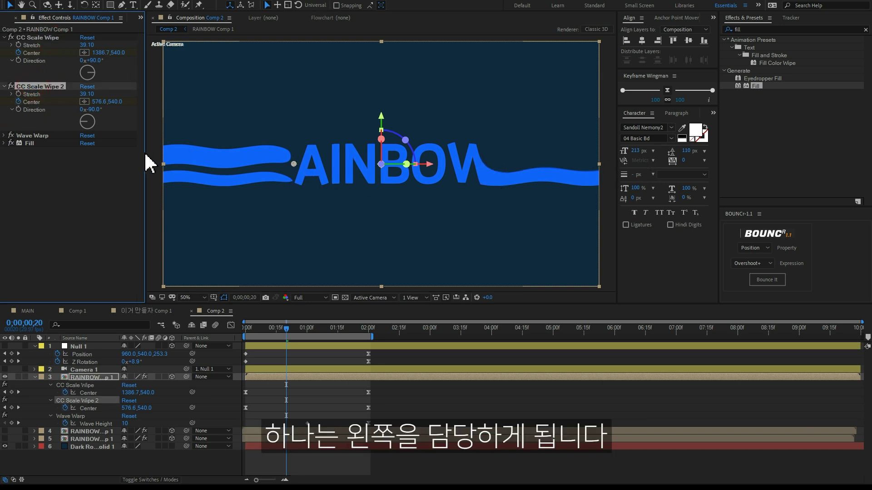
left_click(11, 86)
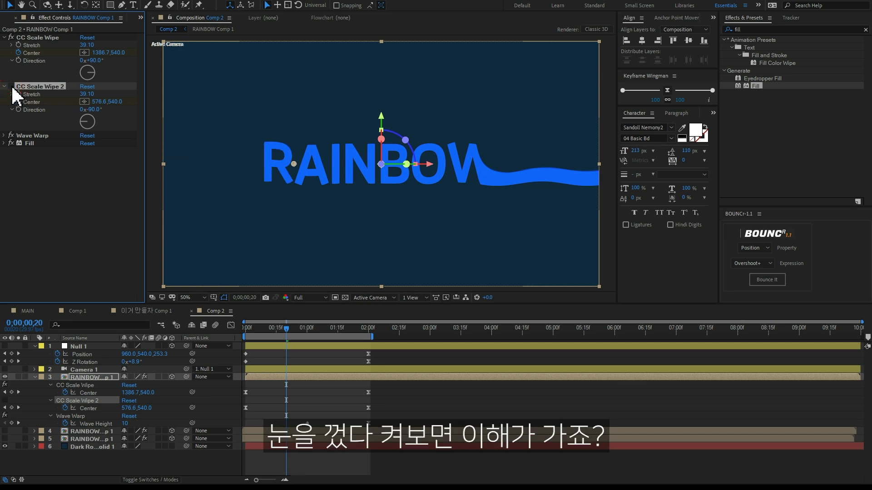
left_click(11, 38)
left_click(11, 37)
left_click(11, 86)
mouse_move(285, 326)
left_mouse_down()
mouse_move(304, 326)
mouse_move(293, 326)
left_mouse_up()
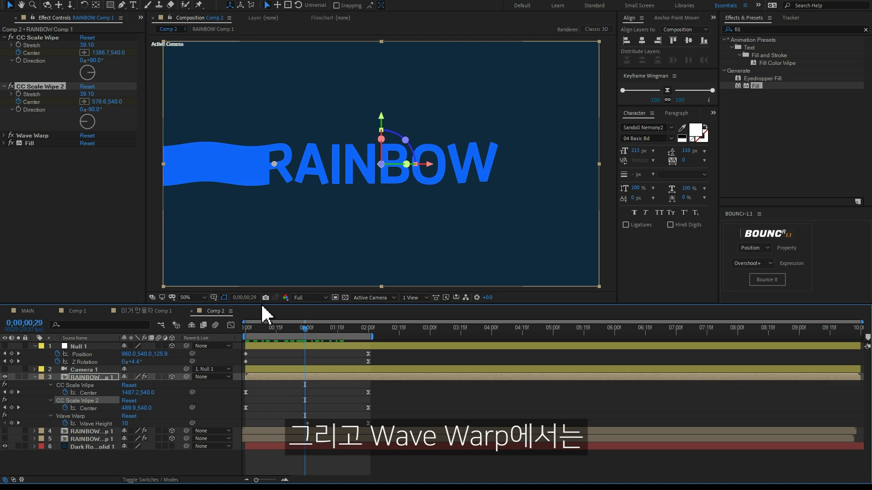
Expand the blue layer's Wave Warp and scrub past the 1-second Wave Height keyframe until the wave vanishes
left_click(4, 135)
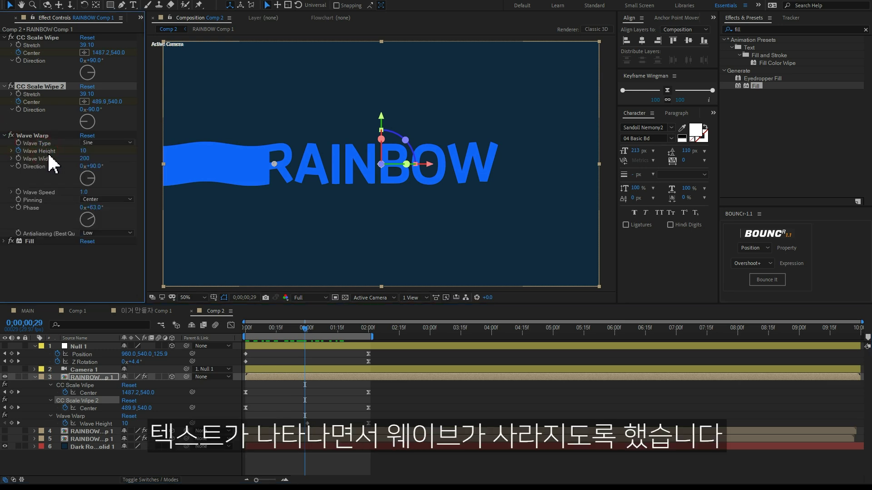
left_click_drag(308, 334, 311, 335)
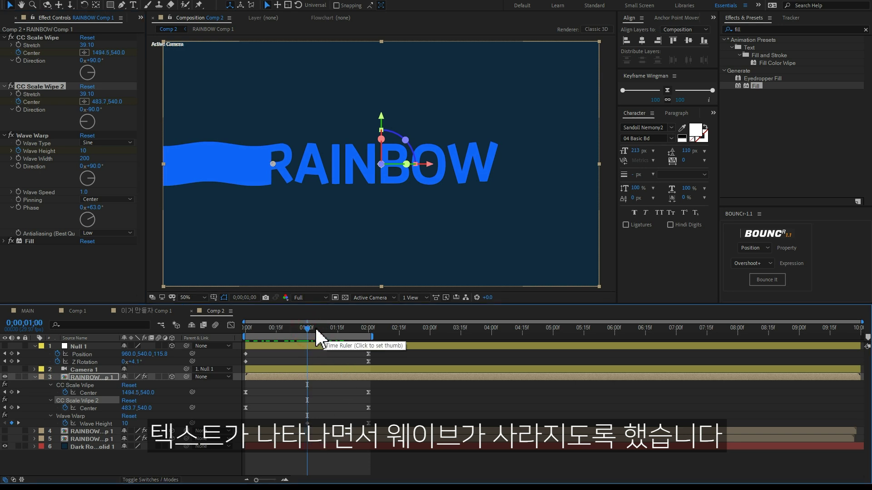
left_click_drag(318, 334, 337, 331)
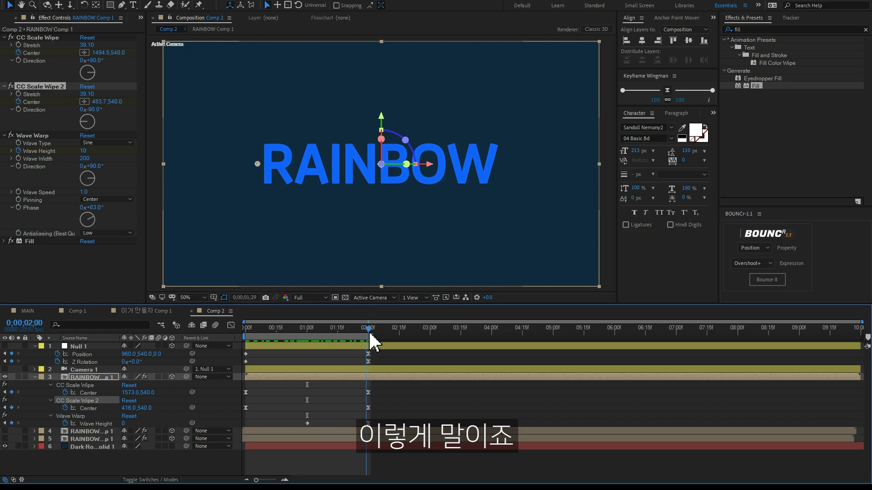